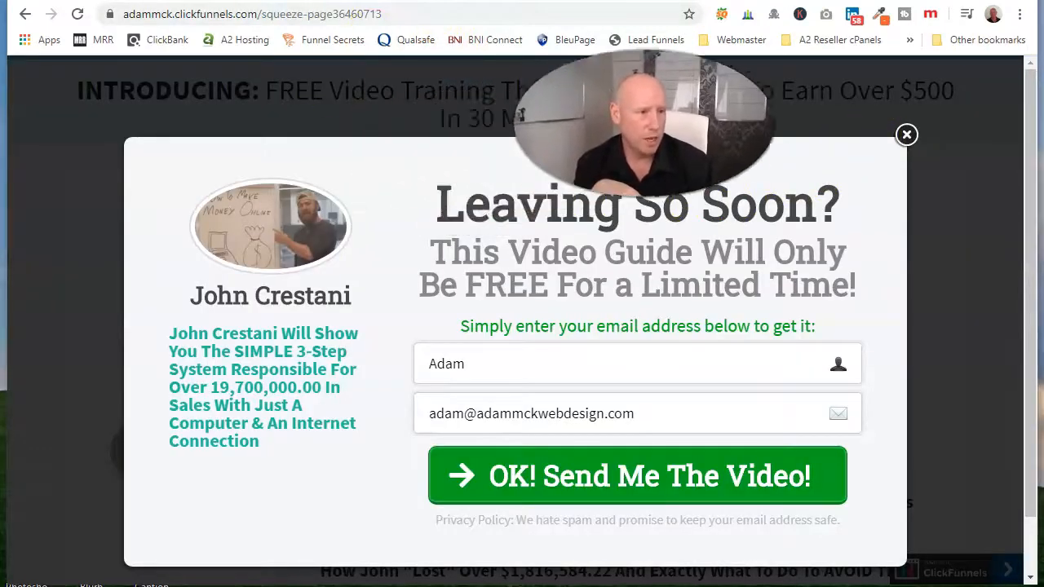
Step: Dismiss the exit popup and review the free webinar squeeze page down to its name and email opt-in form
click(911, 144)
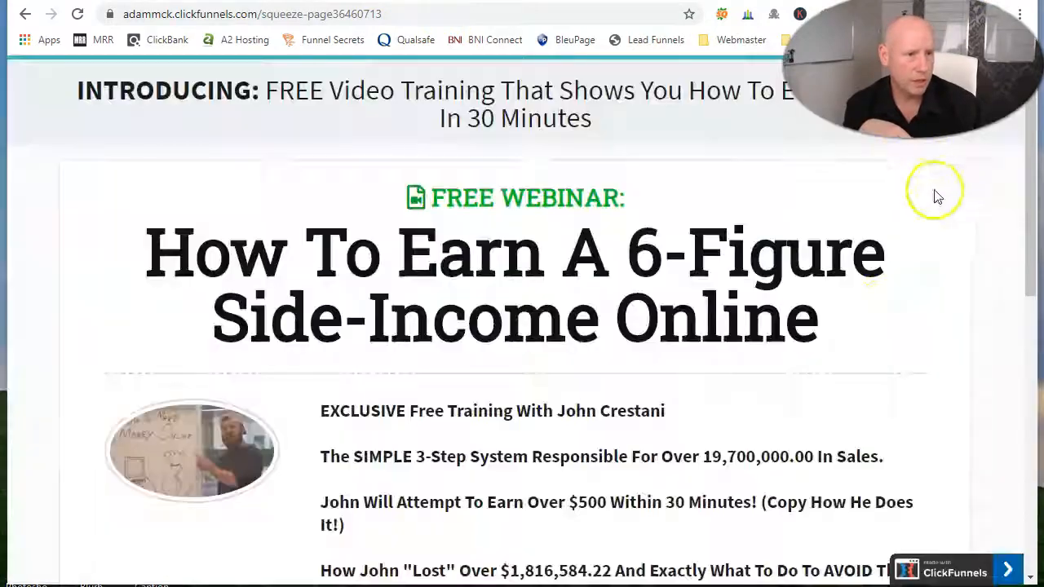
scroll(416, 275, down, 10)
scroll(415, 302, up, 10)
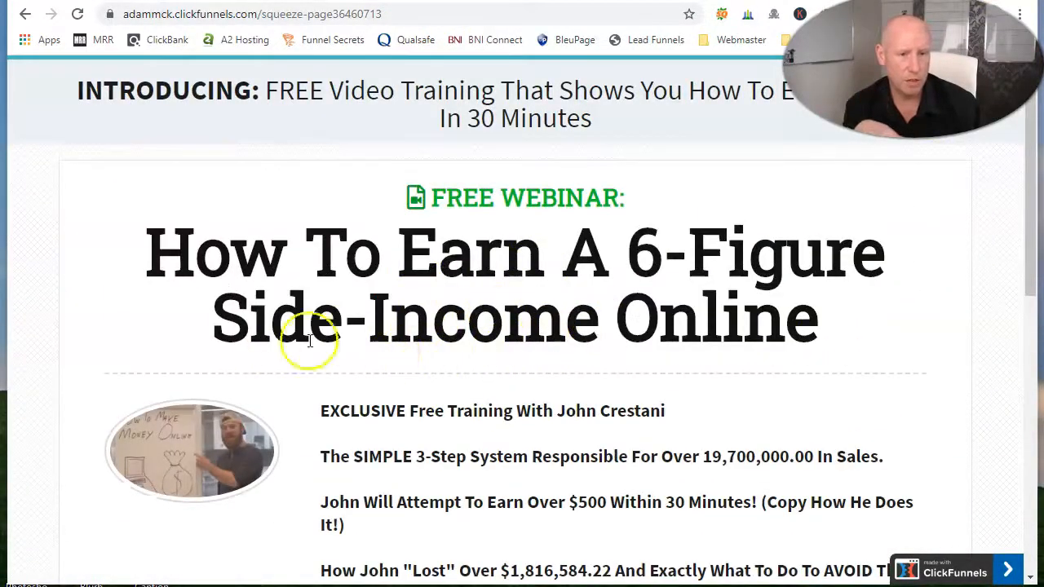
scroll(126, 341, down, 2)
scroll(472, 354, down, 4)
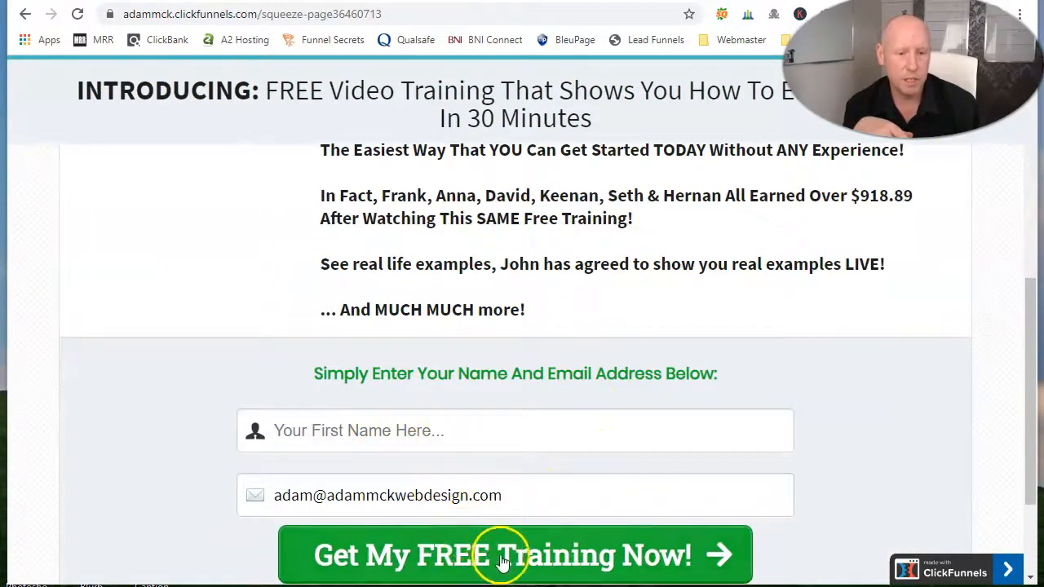
scroll(451, 320, up, 2)
scroll(451, 319, up, 1)
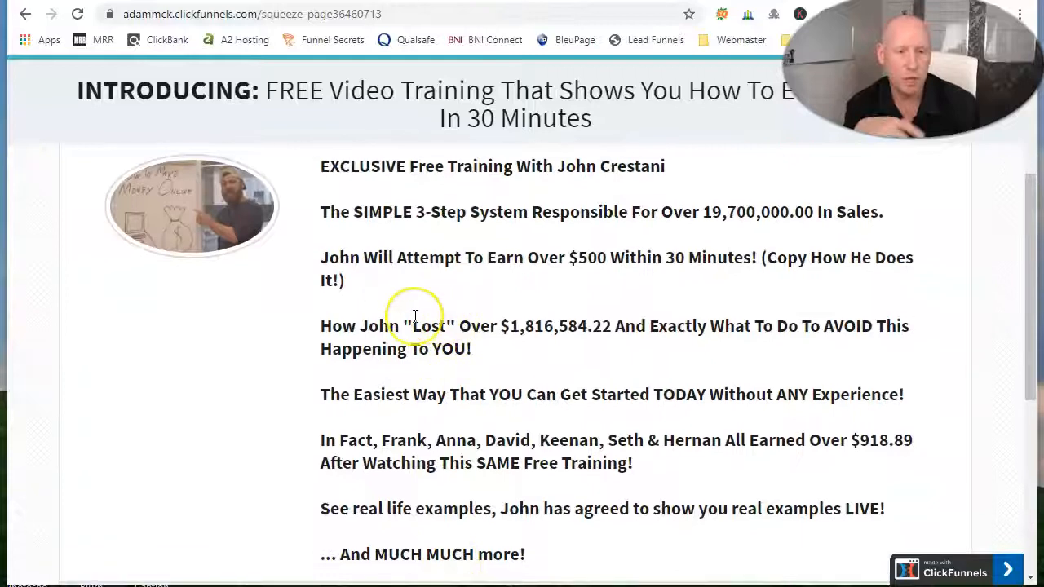
scroll(441, 269, up, 1)
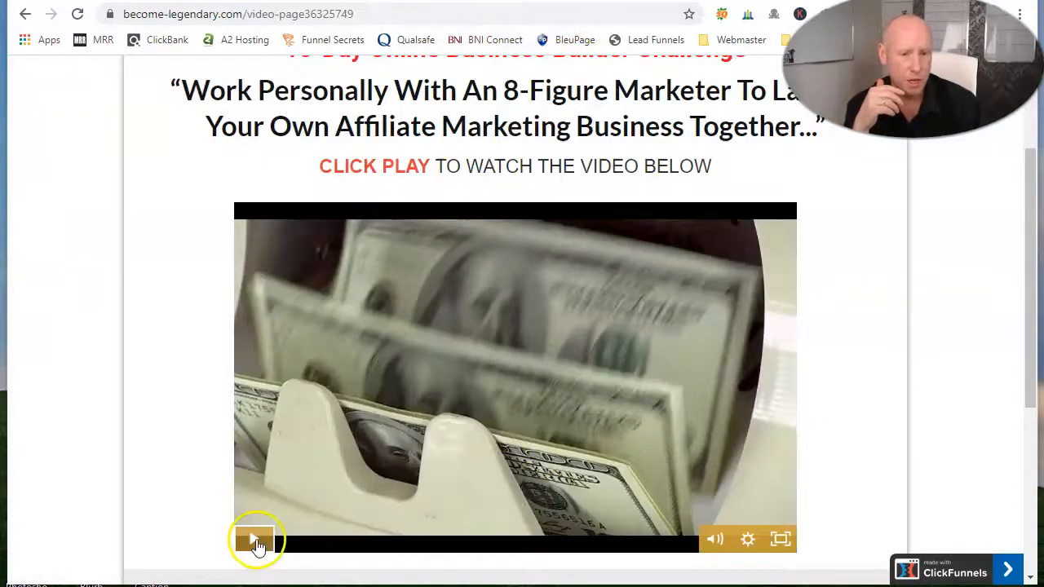
Step: Pause the video on the 15-Day Online Business Builder Challenge page and look over the page down to its footer
click(255, 545)
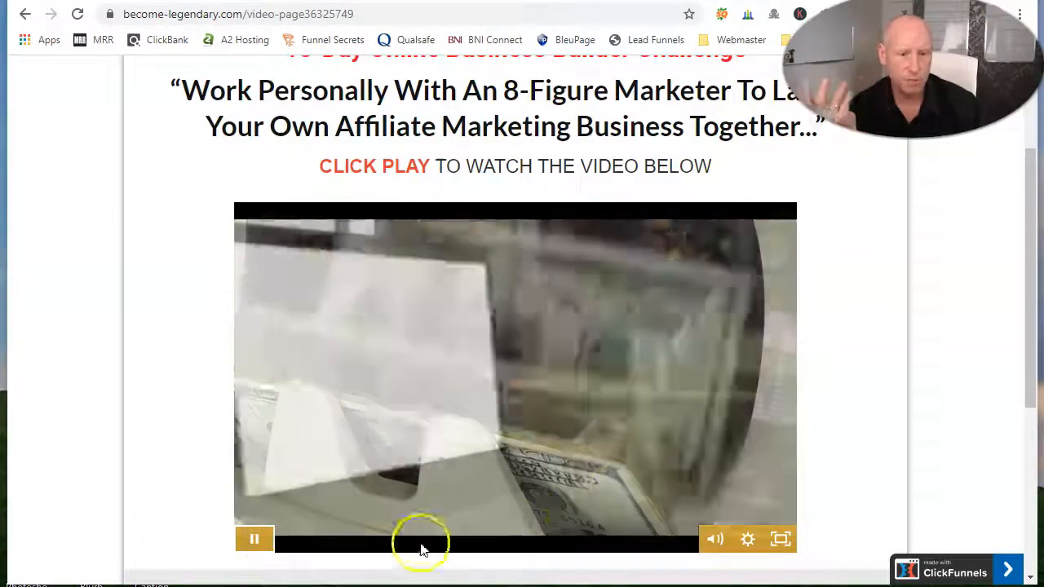
click(258, 543)
scroll(937, 410, up, 2)
scroll(938, 410, down, 6)
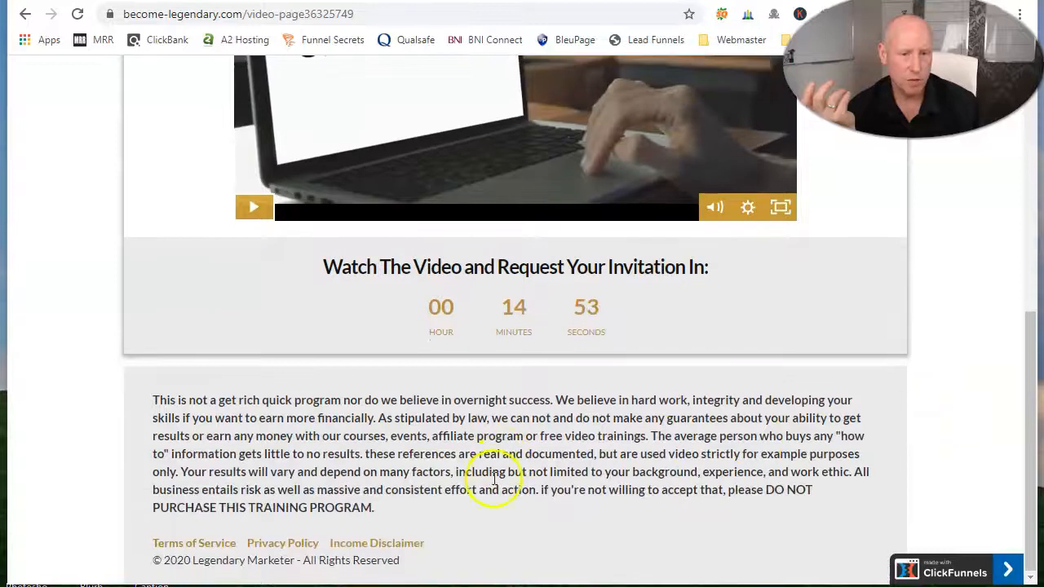
scroll(595, 295, up, 6)
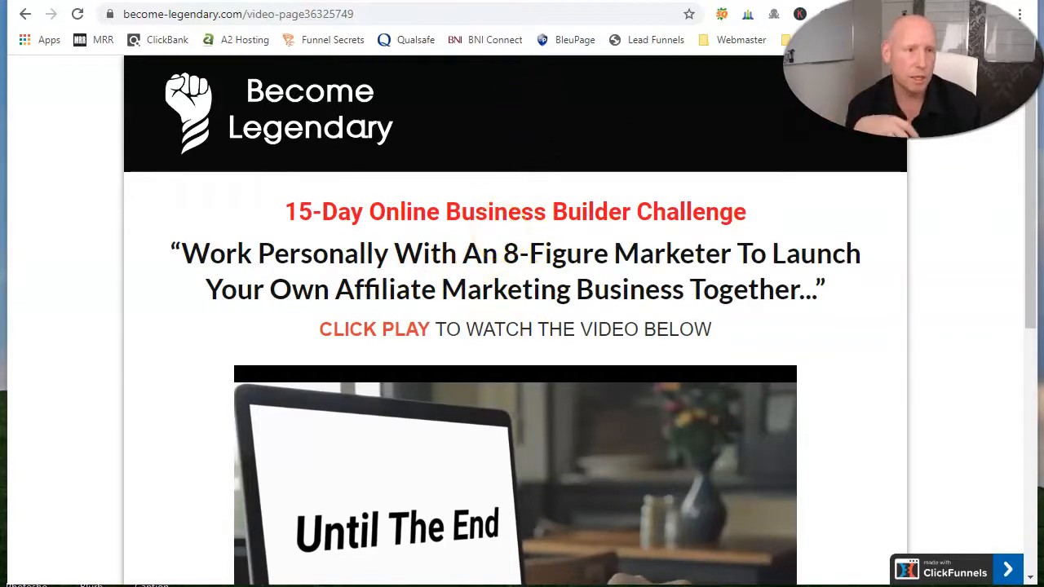
Step: Switch to the Product Creation Checklist thank-you page, review its offer sections down to the footer, and dismiss the last-chance popup
key(ctrl+shift+Tab)
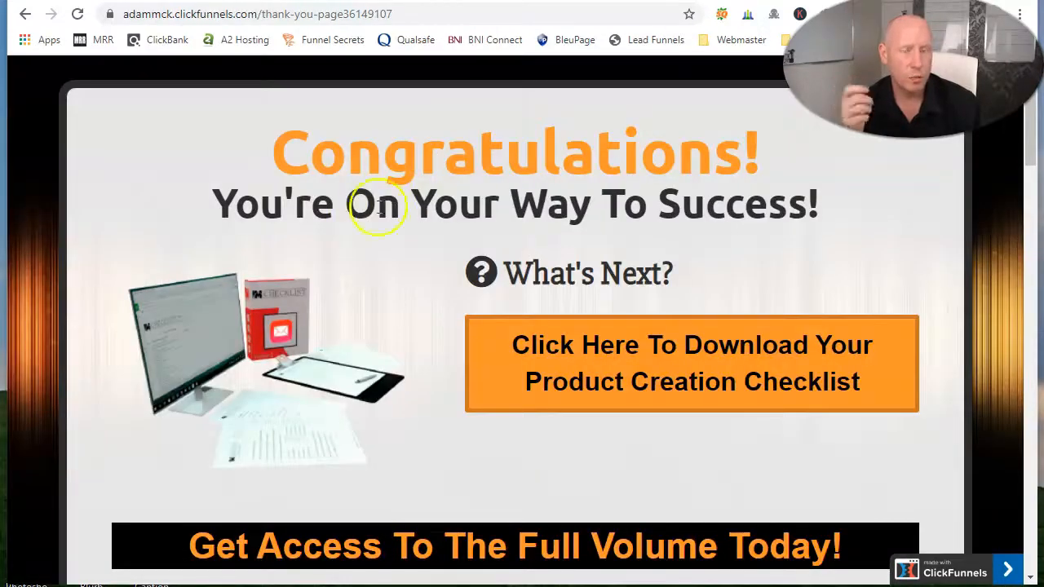
scroll(541, 247, down, 10)
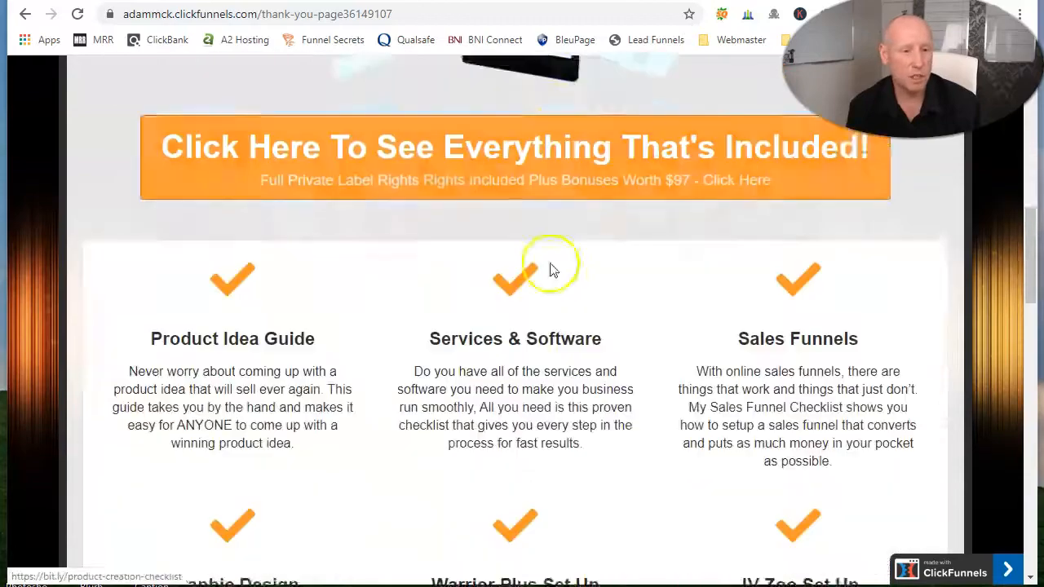
scroll(415, 276, down, 3)
scroll(571, 333, down, 7)
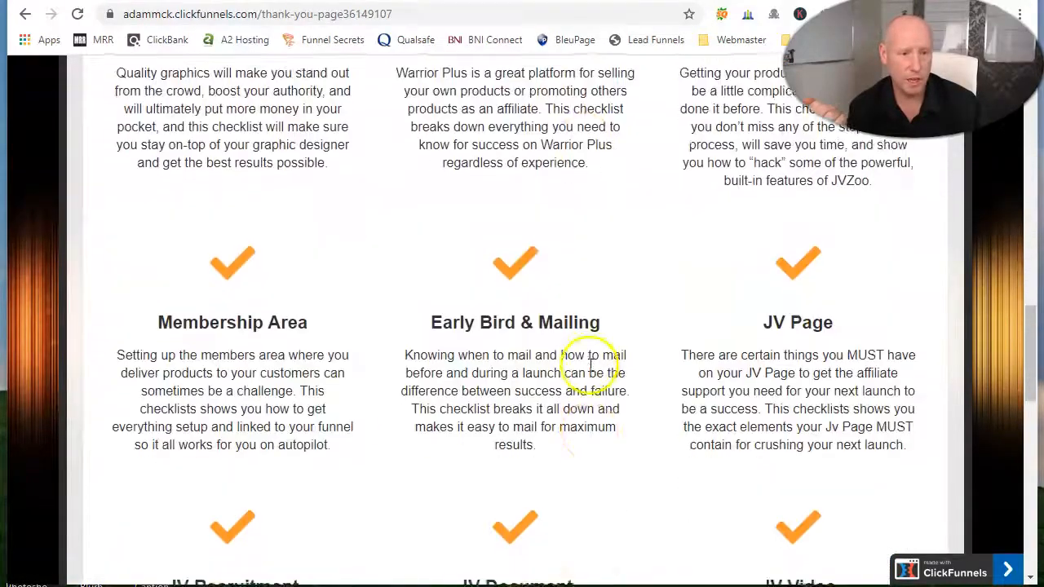
scroll(410, 362, down, 6)
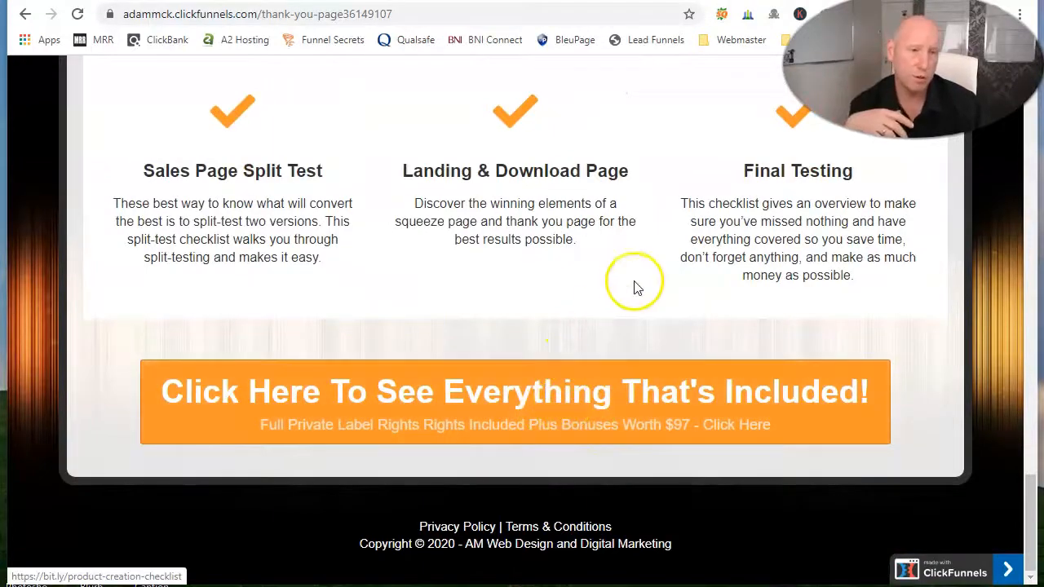
scroll(541, 204, up, 15)
scroll(536, 205, up, 5)
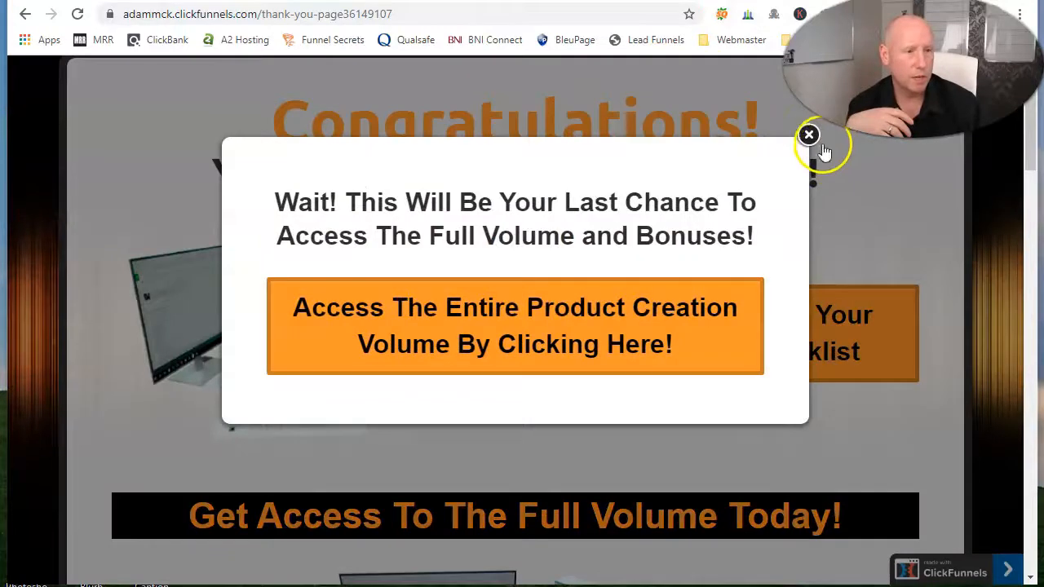
click(810, 137)
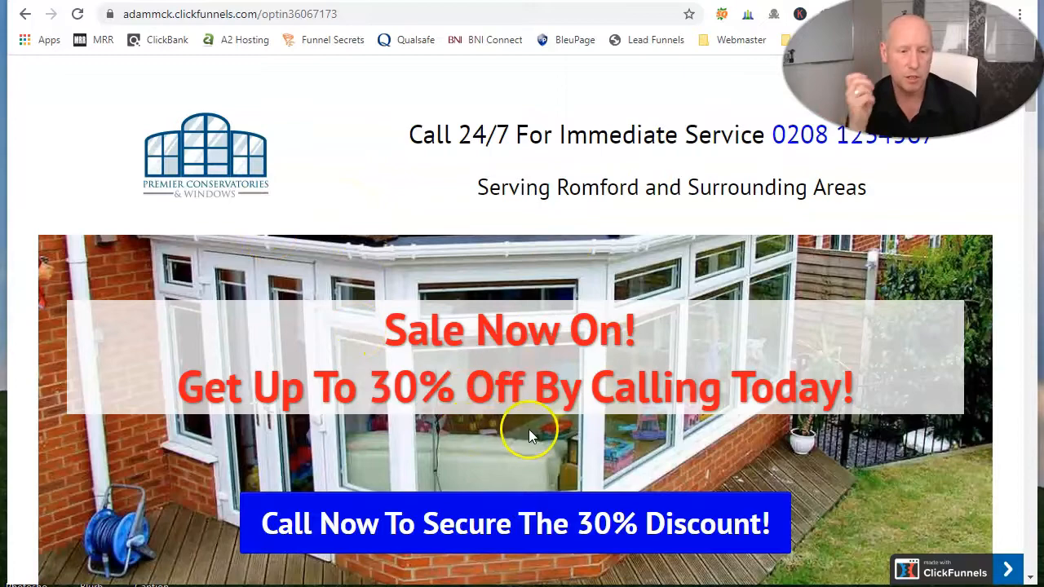
Step: Examine the conservatory sales page, including its countdown, callback form, benefits, before-and-after photos, testimonials, FAQ and map
scroll(531, 428, down, 9)
scroll(485, 361, up, 2)
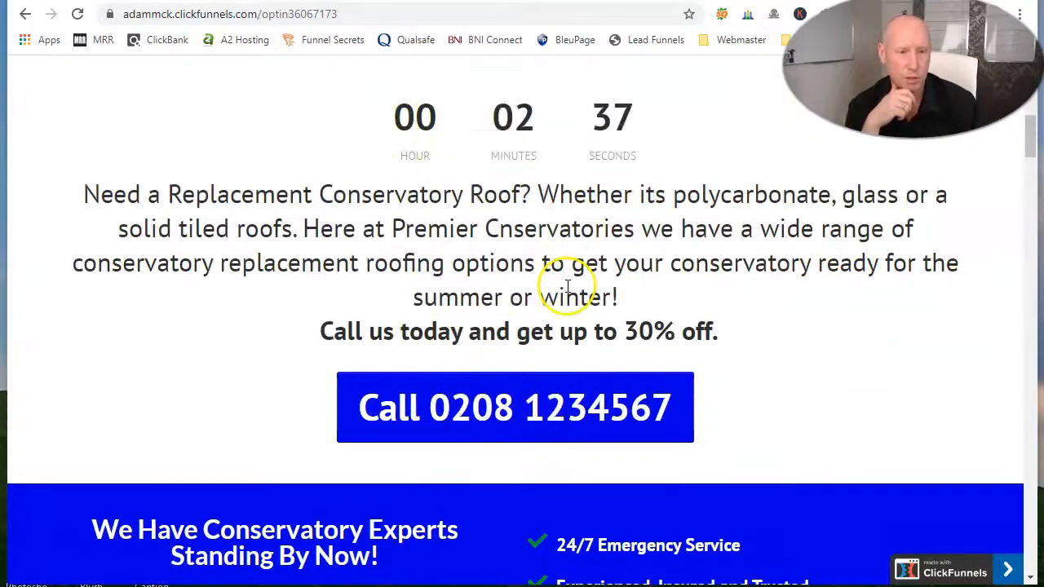
scroll(449, 327, down, 1)
scroll(807, 400, down, 3)
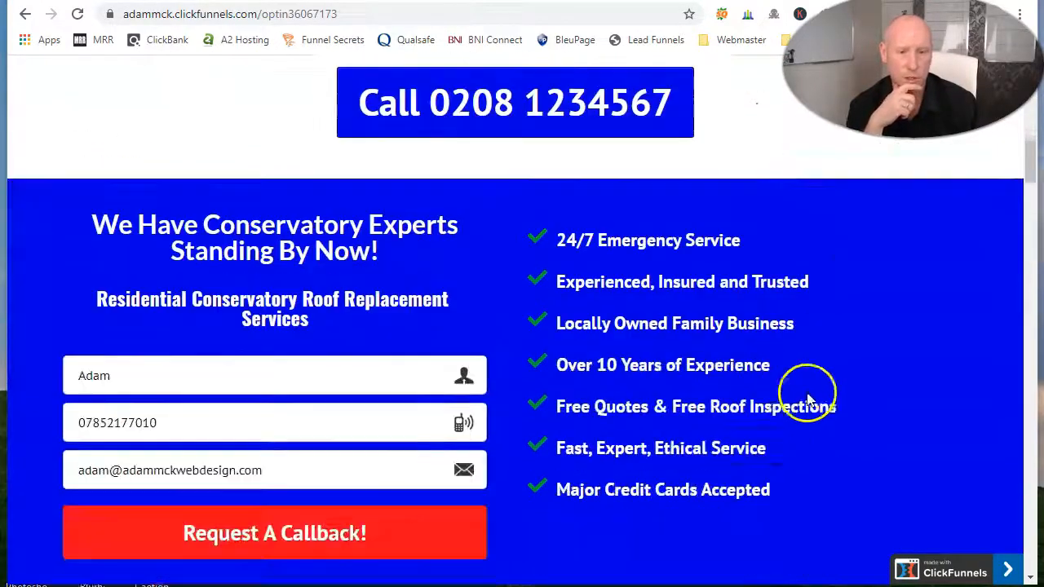
scroll(807, 400, down, 2)
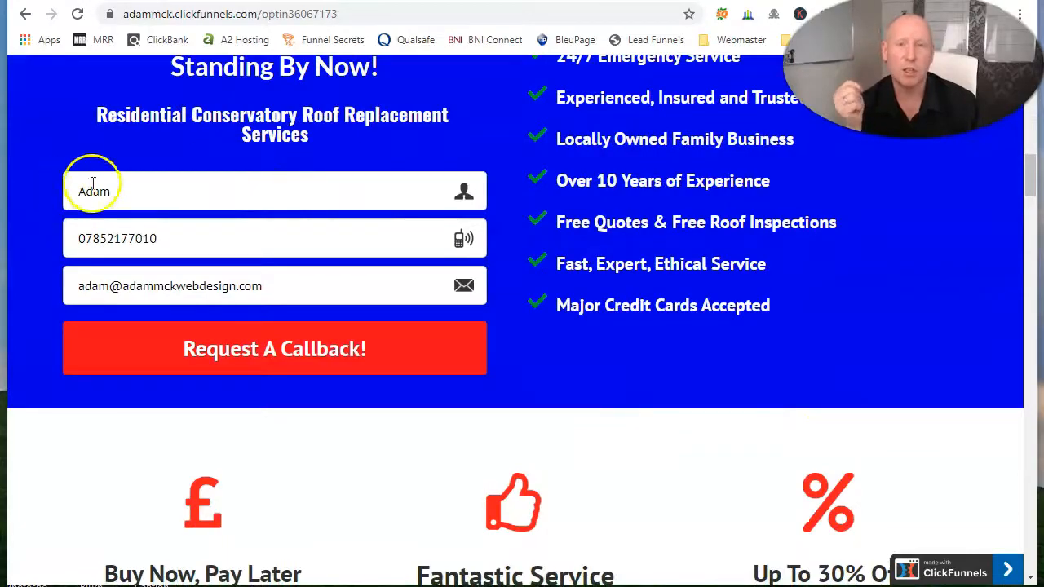
scroll(790, 361, down, 15)
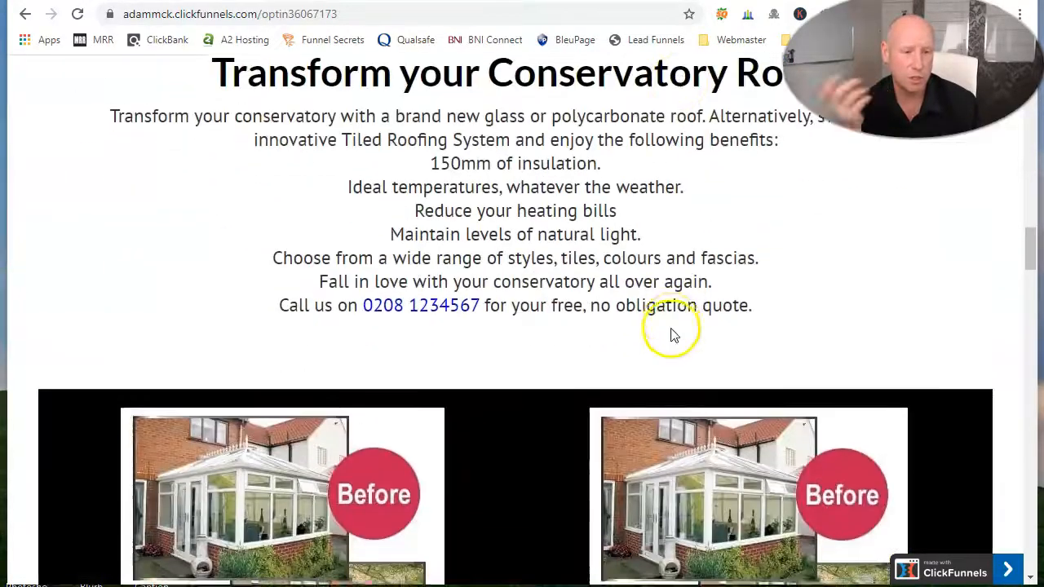
scroll(604, 330, down, 15)
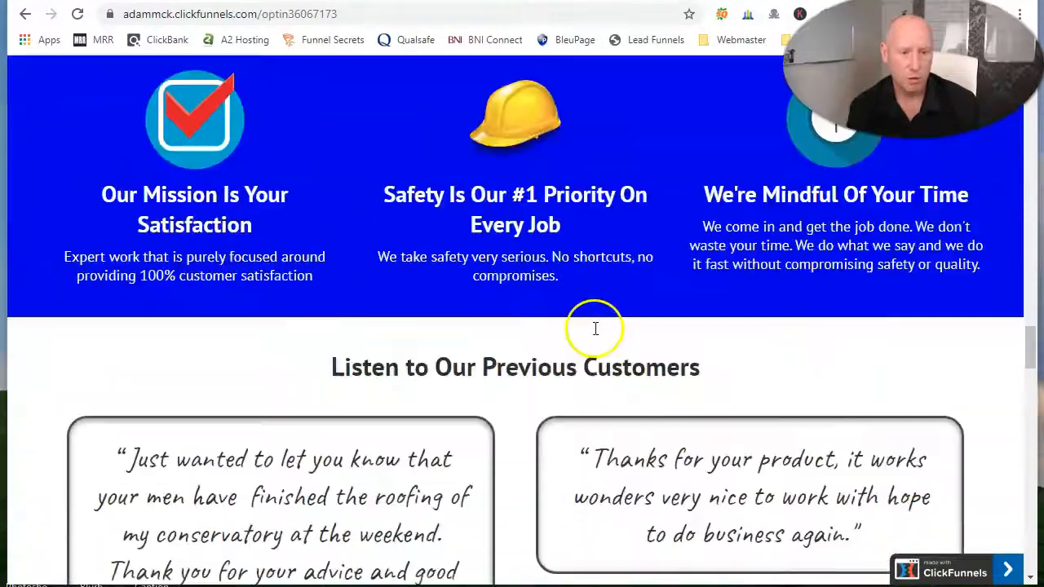
scroll(595, 338, down, 15)
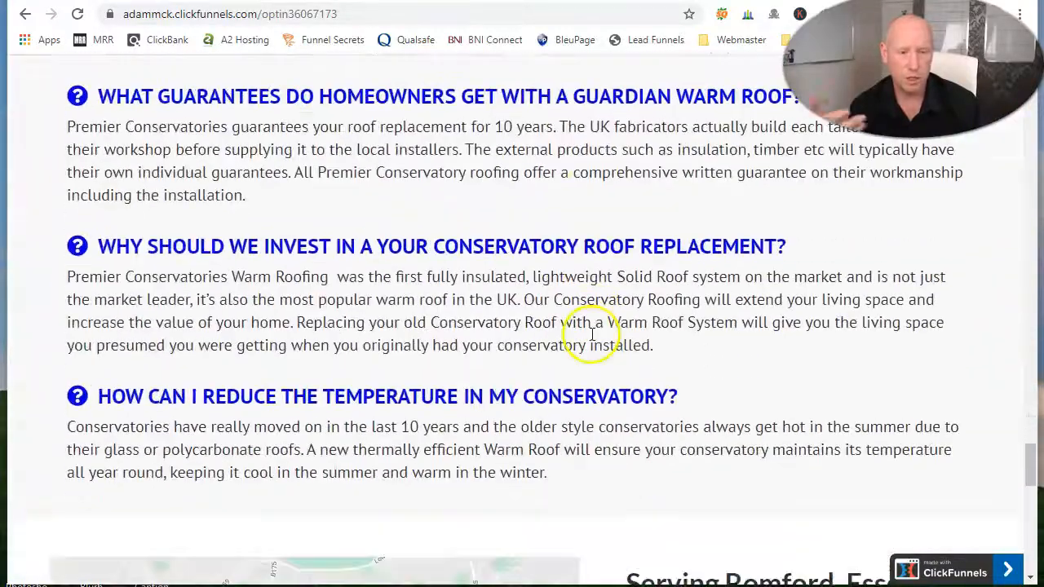
scroll(438, 282, down, 7)
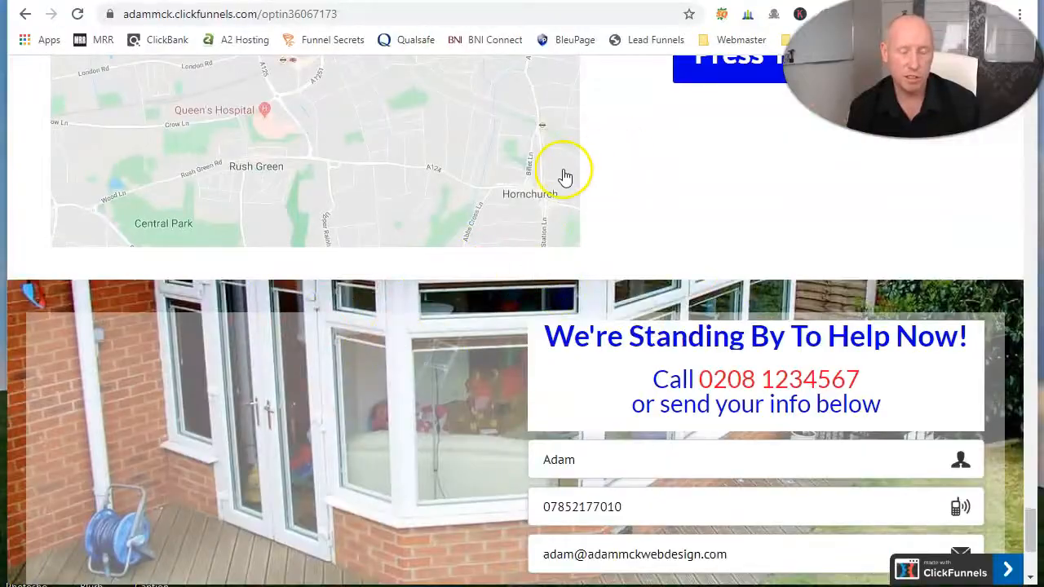
scroll(568, 173, up, 20)
scroll(562, 164, up, 20)
scroll(563, 164, up, 5)
Step: Go back through the open example pages to the ClickFunnels list of all funnels
key(ctrl+Tab)
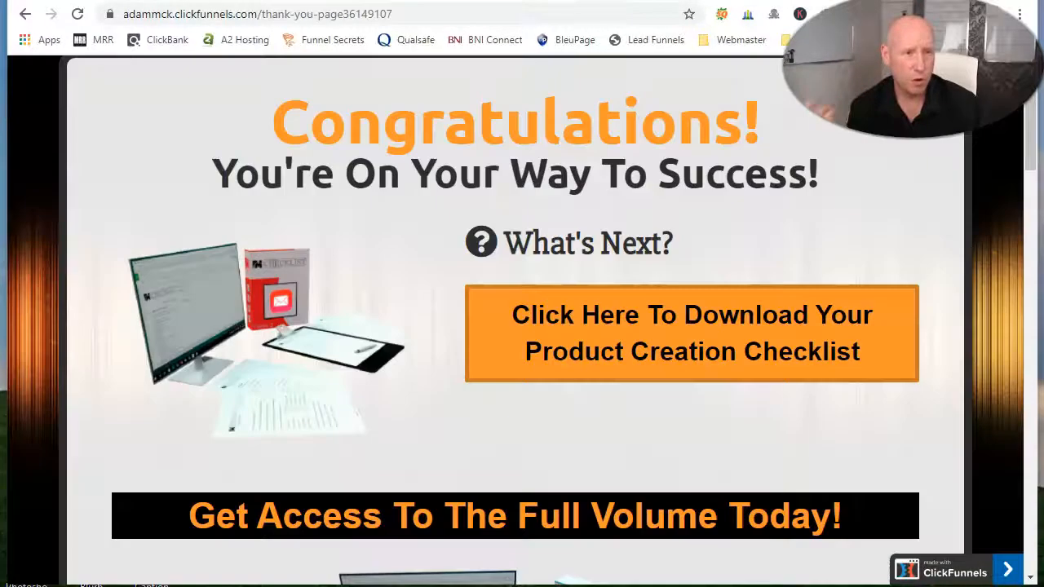
key(ctrl+Tab)
key(ctrl+Tab)
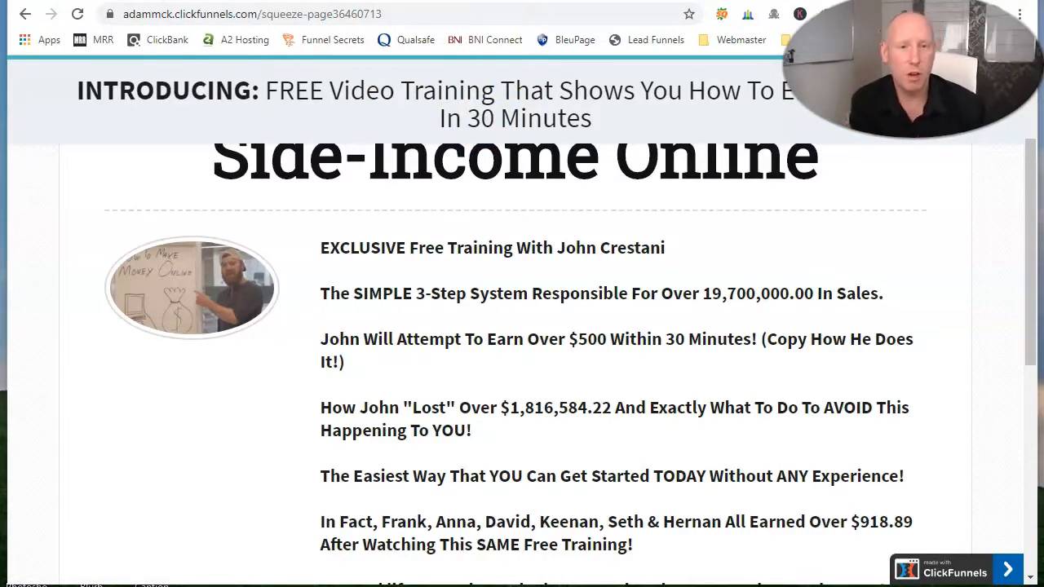
key(ctrl+Tab)
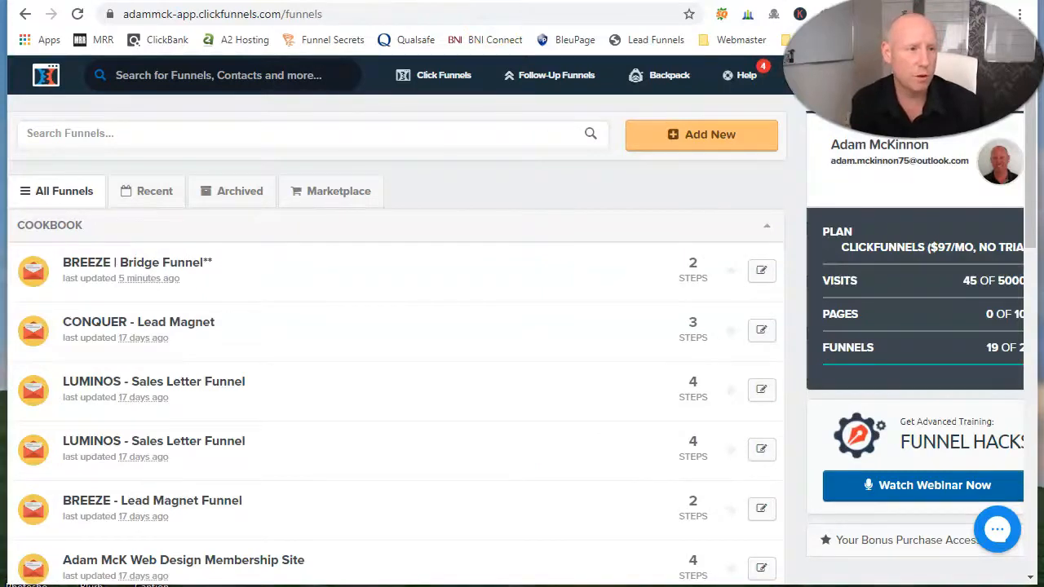
Step: Open clickfunnels.com in a new browser tab
key(ctrl+t)
text(clickfunn)
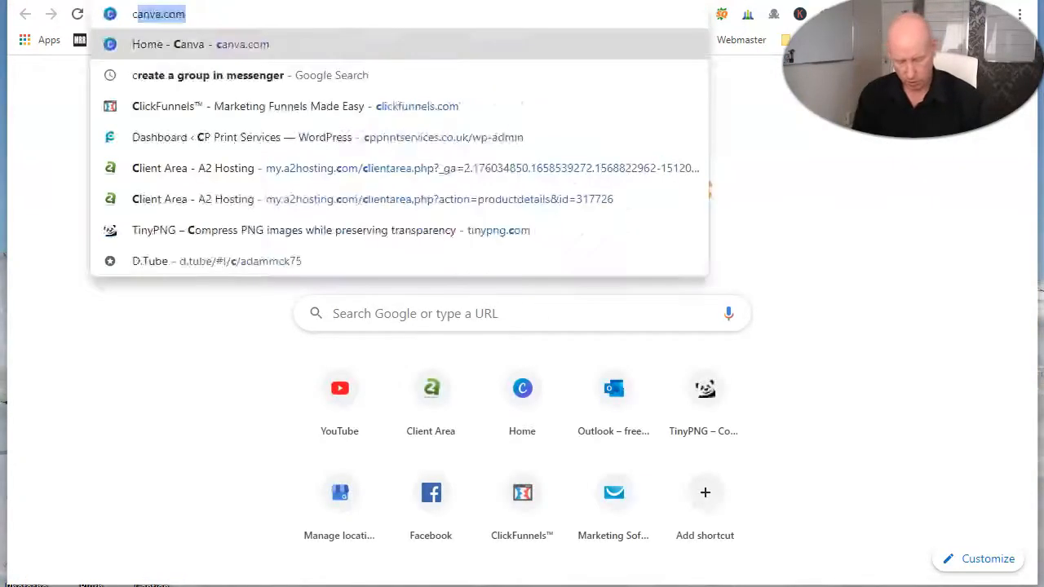
text(els.com/dashboard)
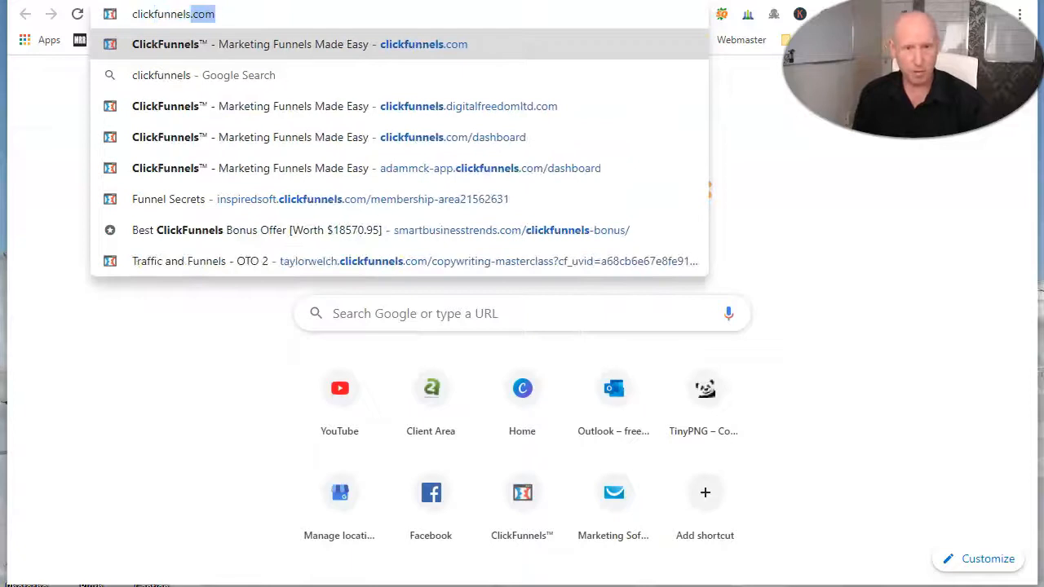
key(Return)
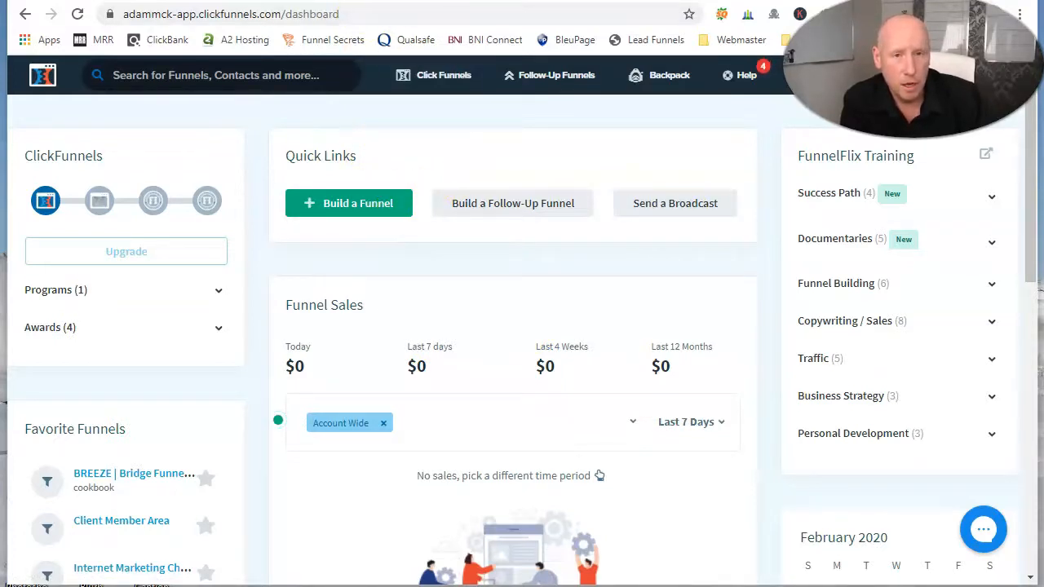
Step: Return to the ClickFunnels list of all funnels and look through the existing funnels
key(ctrl+Tab)
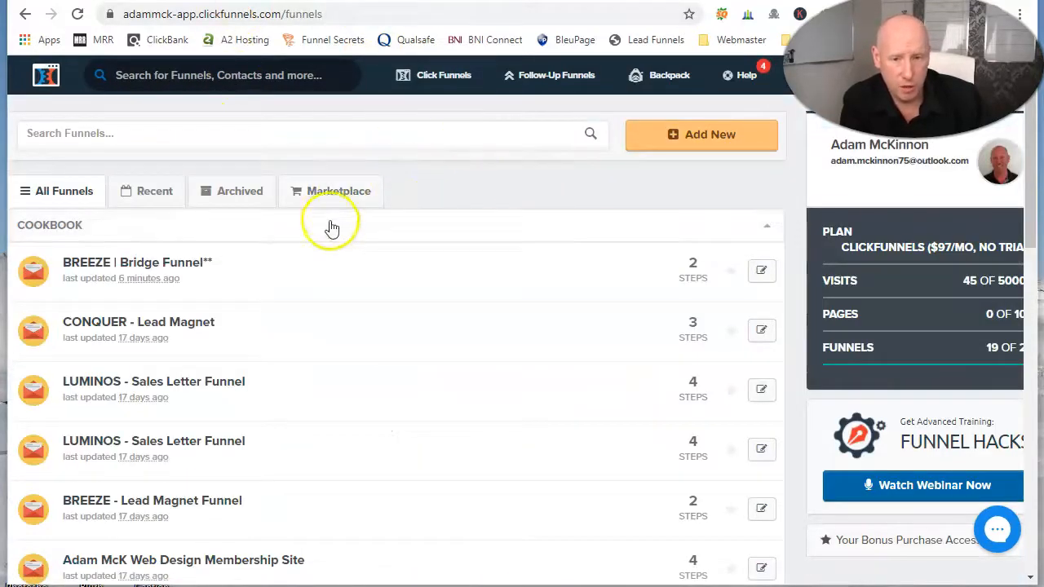
scroll(327, 239, down, 11)
scroll(326, 240, up, 5)
scroll(326, 239, up, 8)
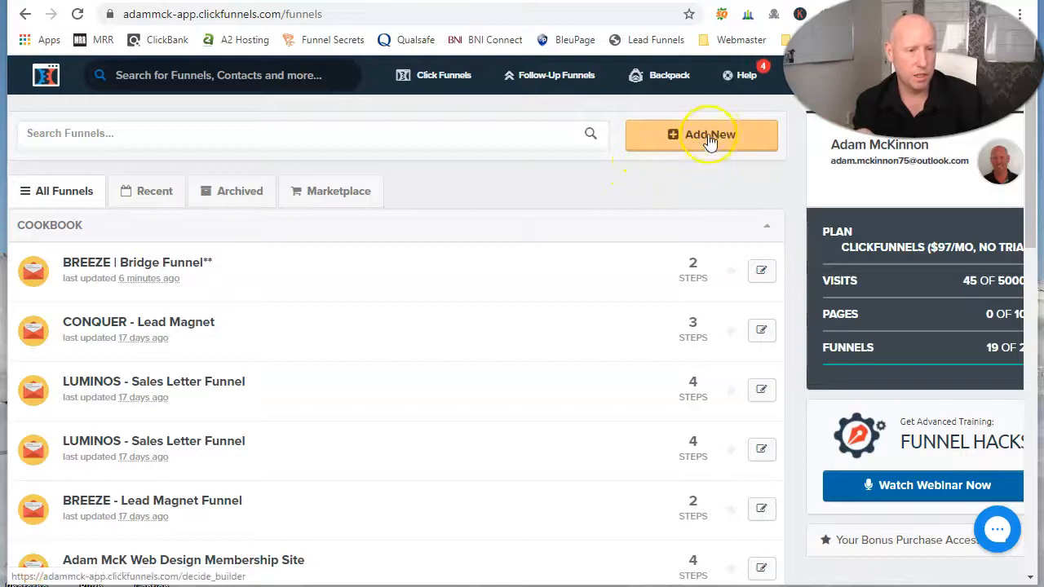
mouse_move(426, 81)
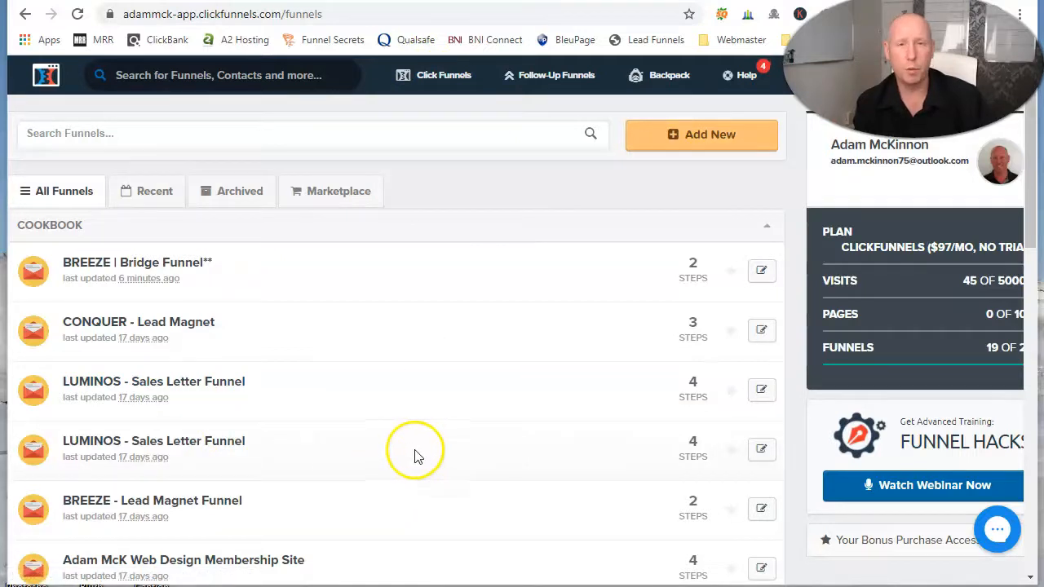
Step: Start building a new funnel with the Cookbook Builder Process
click(698, 137)
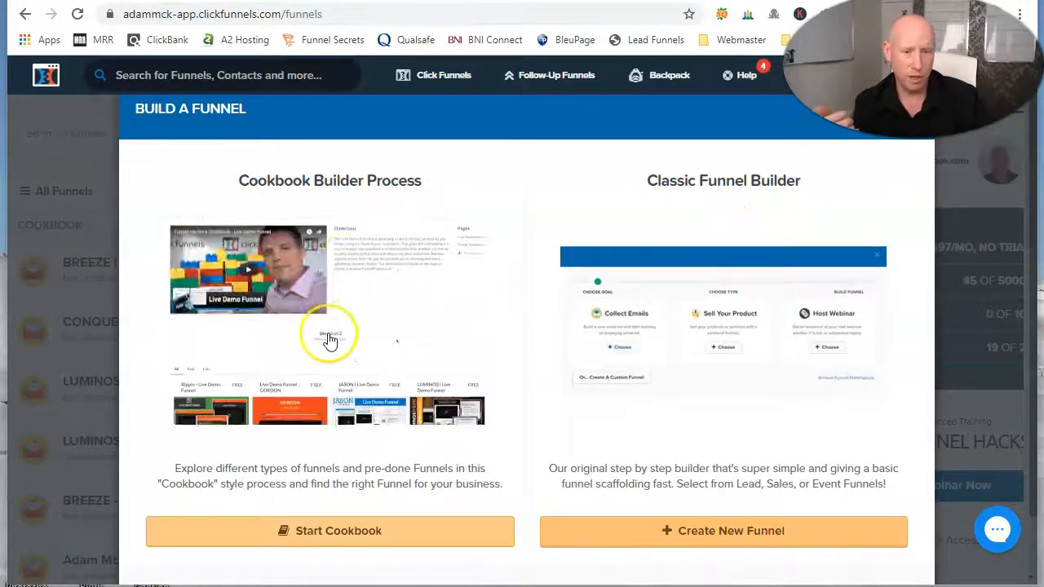
scroll(353, 324, down, 1)
click(331, 451)
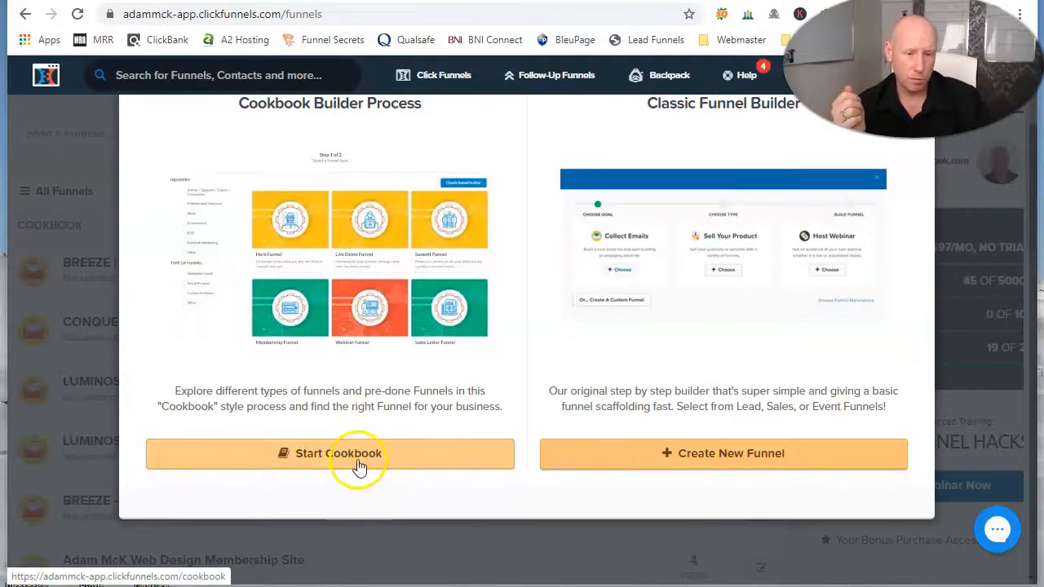
click(357, 463)
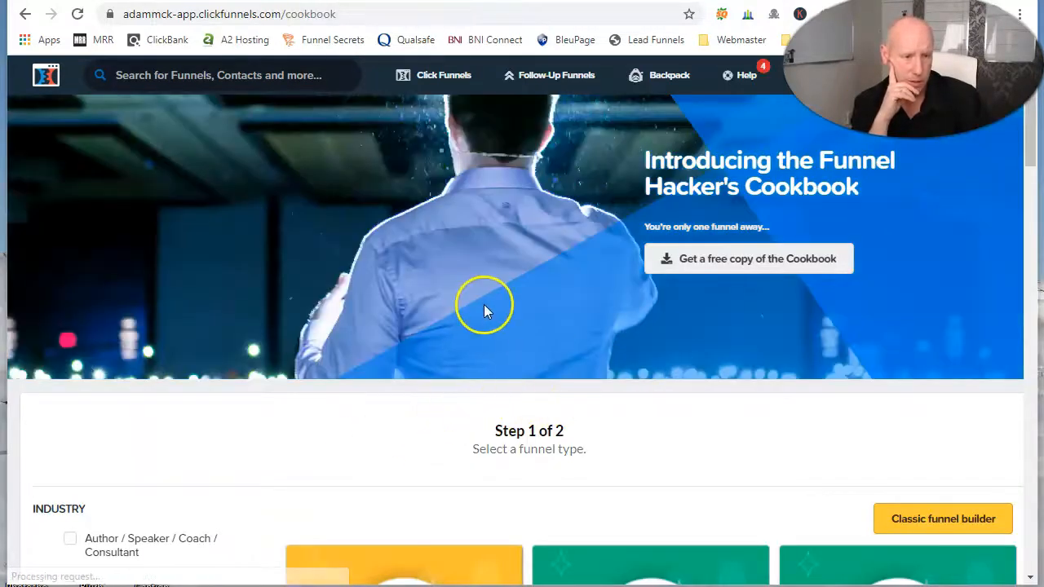
Step: Filter the Cookbook funnel types to the Professional Services industry
scroll(490, 306, down, 2)
scroll(690, 259, up, 2)
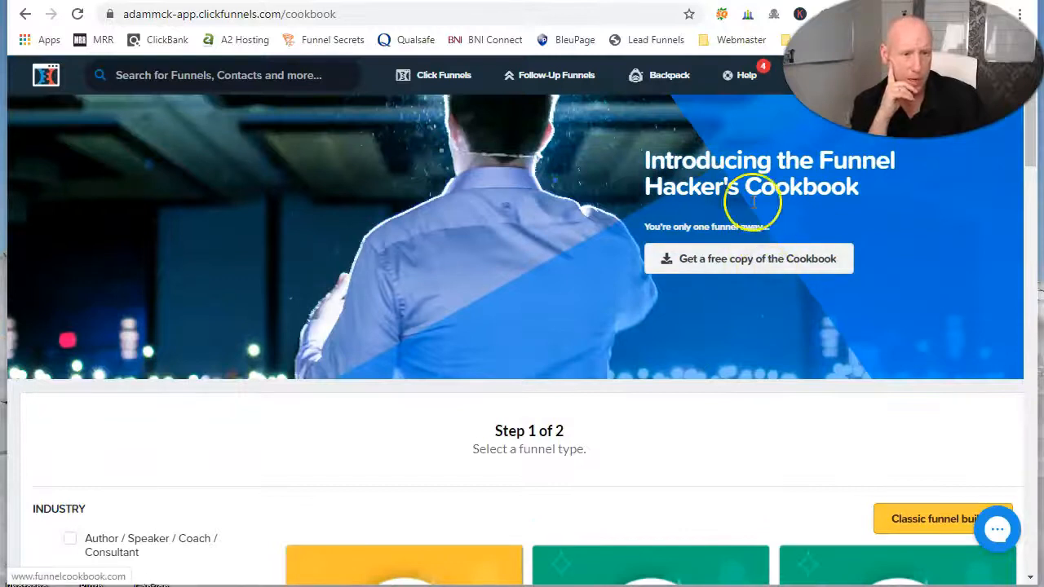
scroll(581, 345, down, 3)
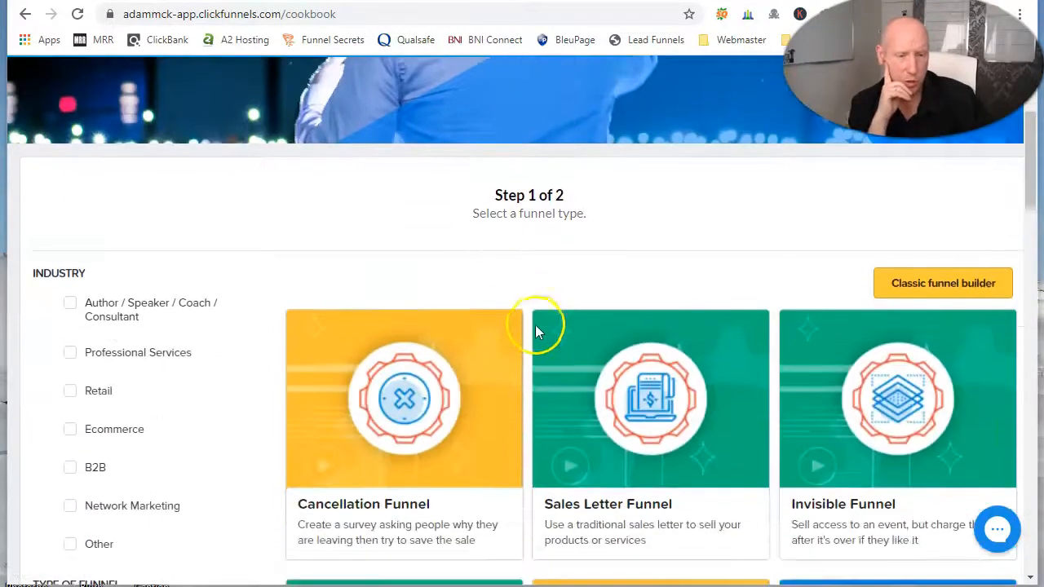
scroll(217, 418, down, 1)
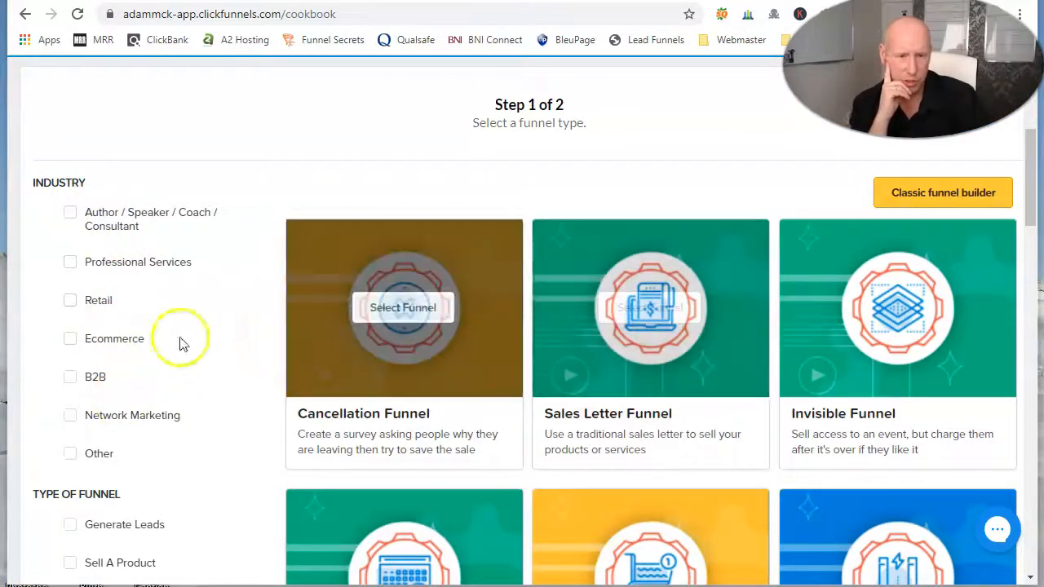
click(72, 266)
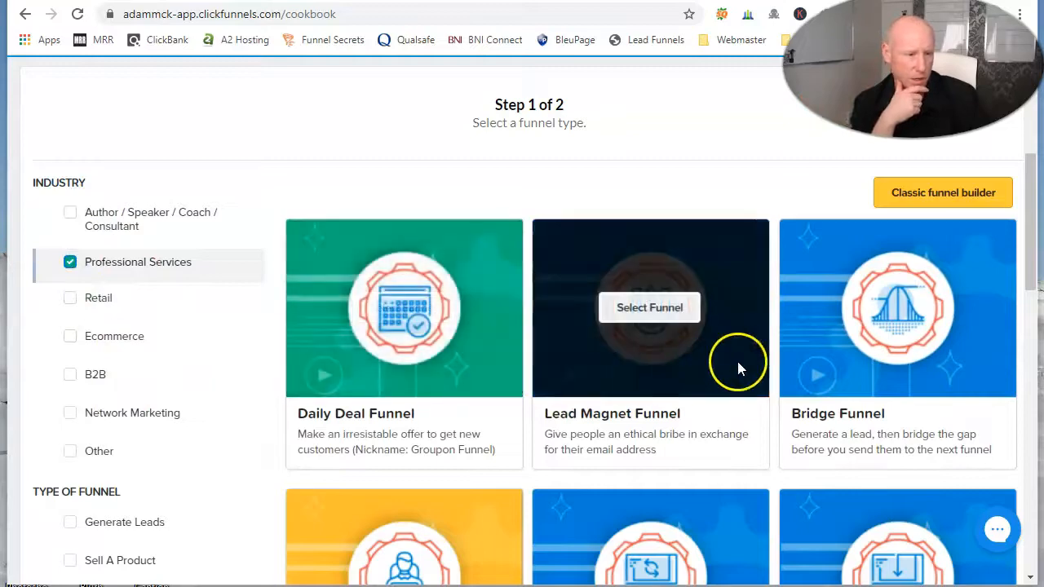
Step: Look through the filtered funnel types and select the Application Funnel
mouse_move(624, 310)
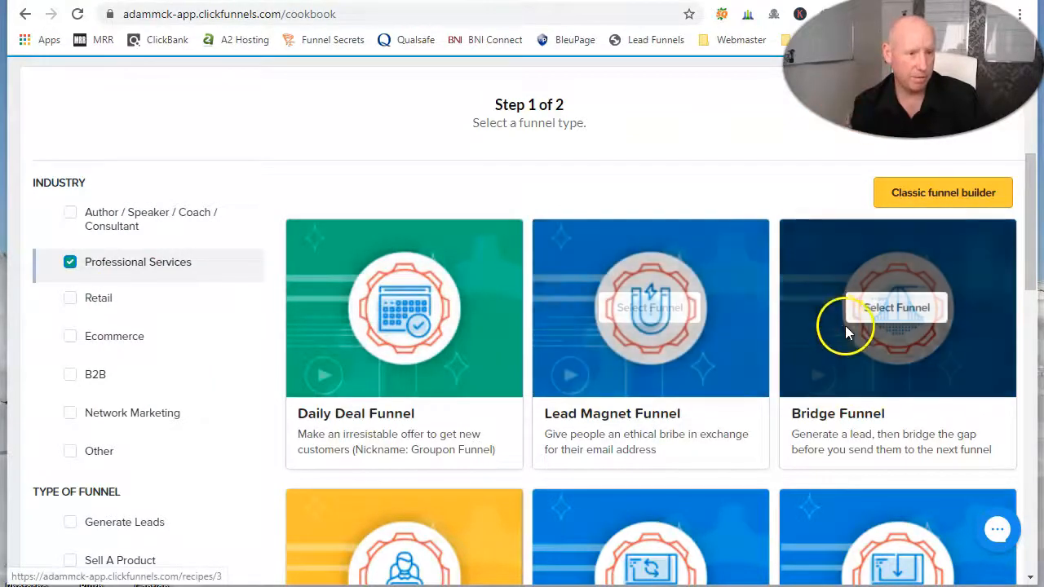
scroll(861, 339, down, 4)
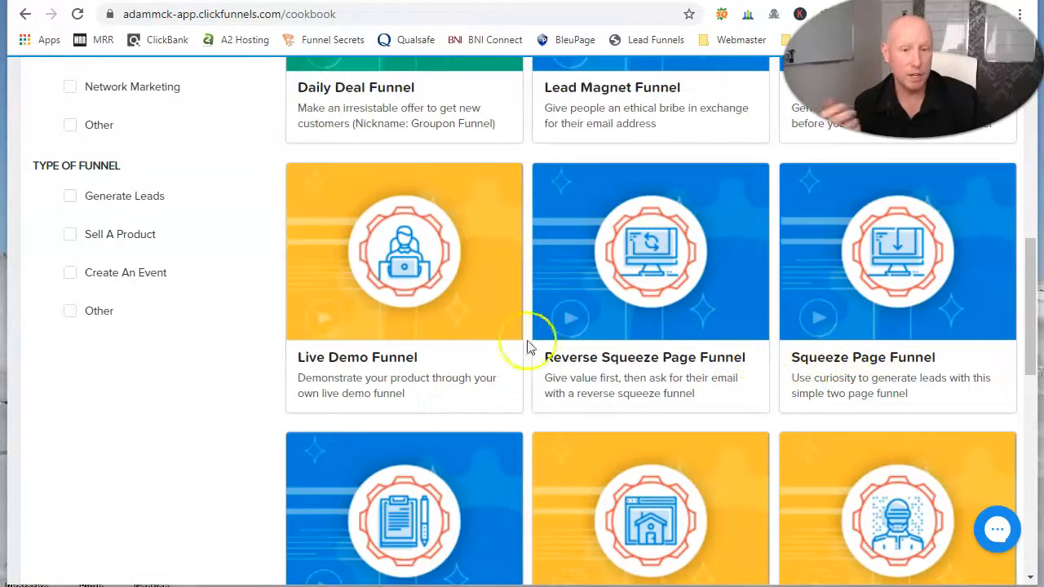
scroll(469, 354, down, 3)
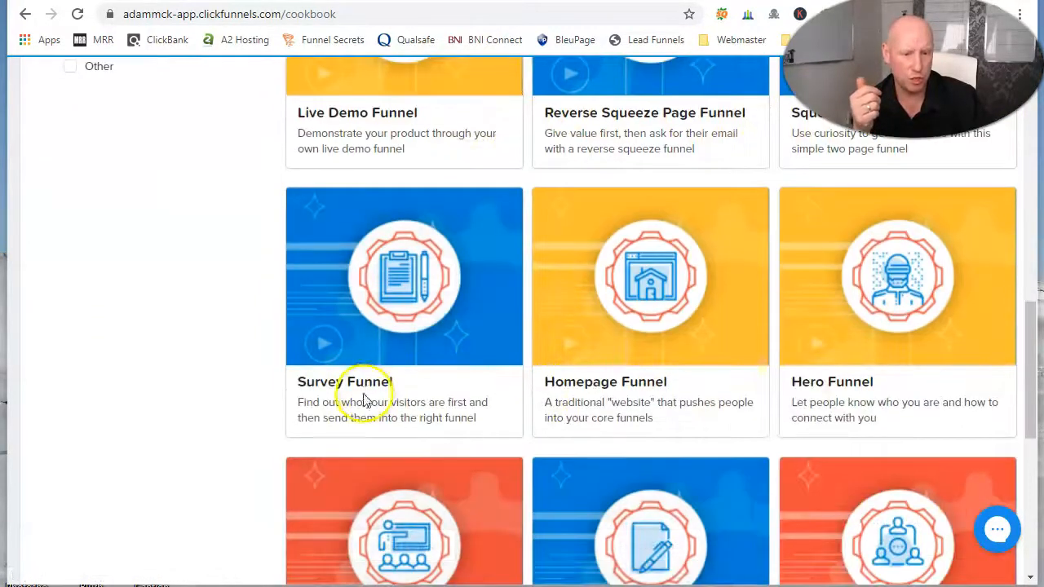
mouse_move(389, 291)
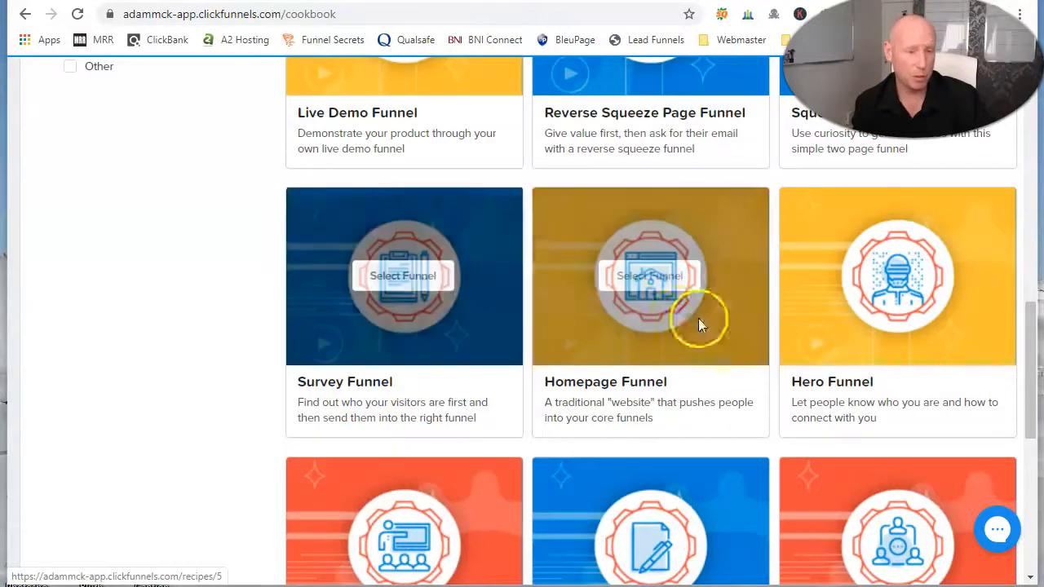
scroll(757, 368, down, 3)
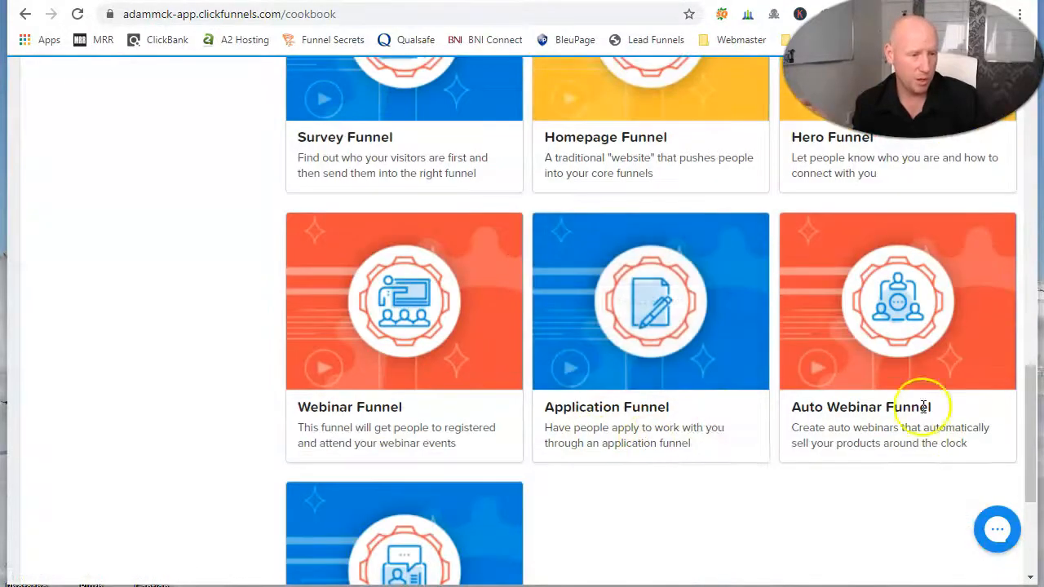
scroll(525, 481, down, 3)
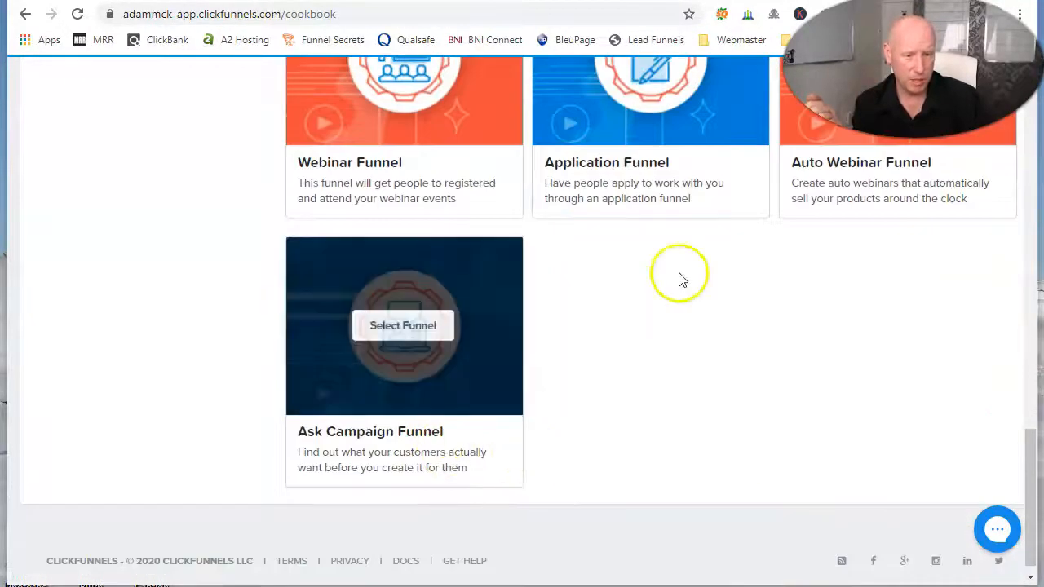
scroll(620, 171, up, 3)
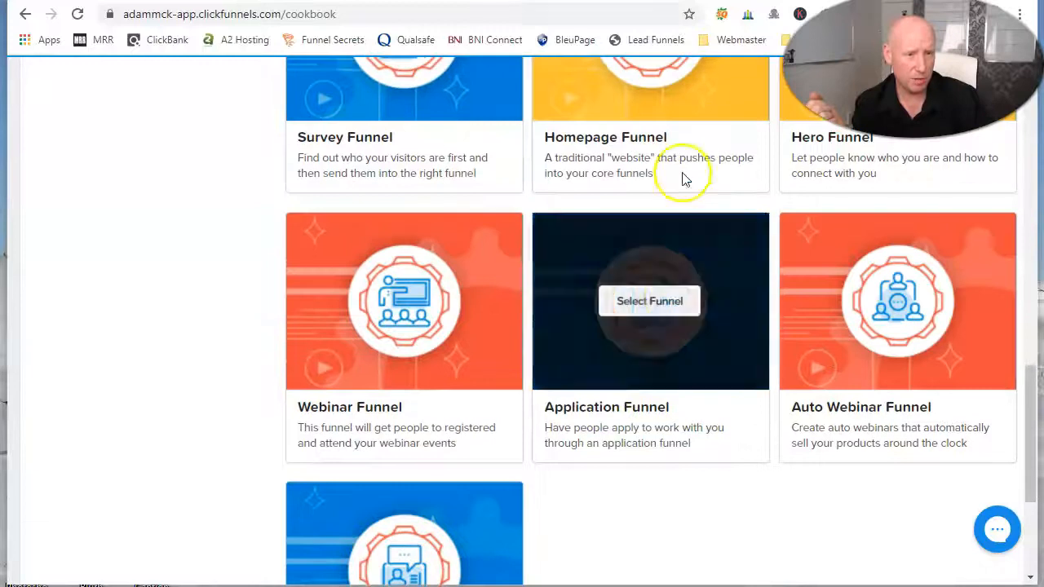
click(669, 304)
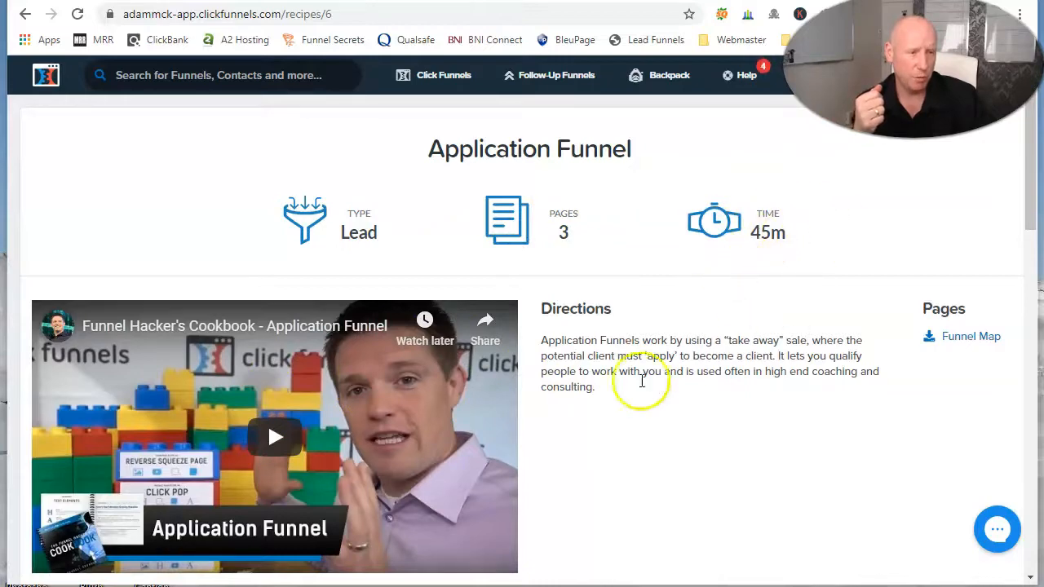
Step: Look through the templates offered for the Application Funnel
scroll(629, 361, down, 3)
scroll(687, 221, down, 6)
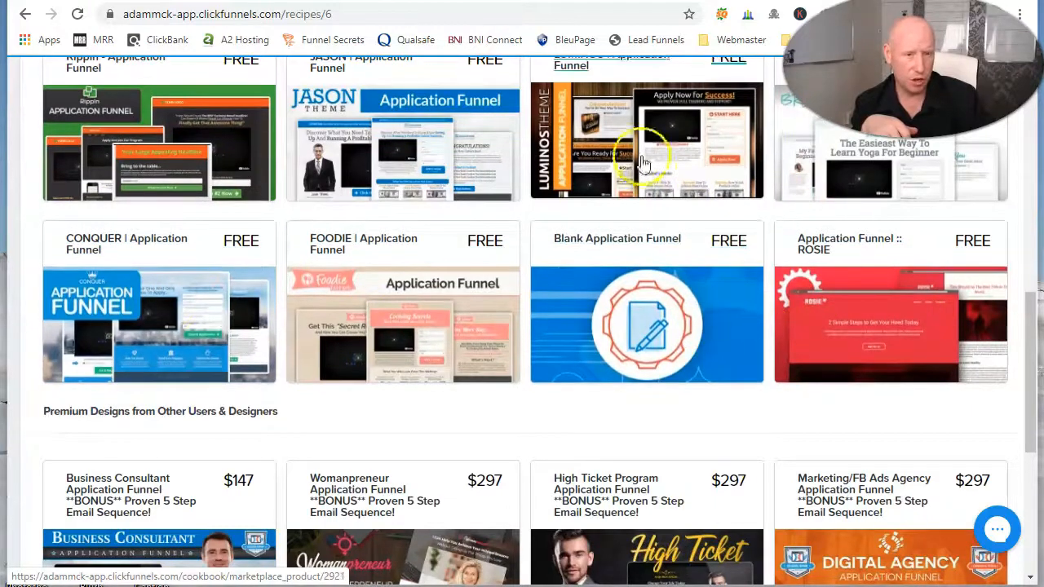
scroll(630, 204, up, 1)
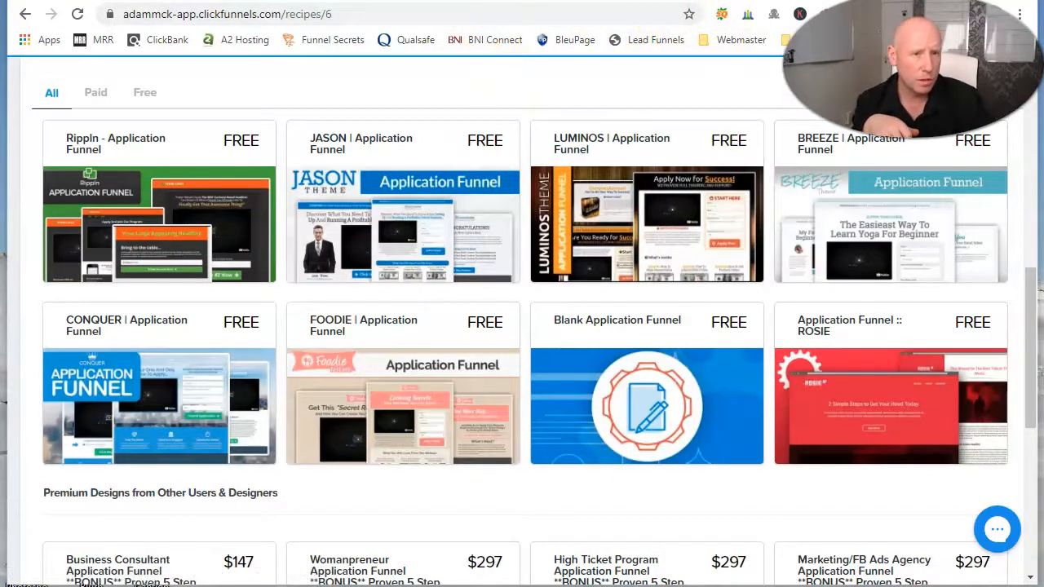
Step: Review the example thank-you page with the Product Creation Checklist download, then return to the Application Funnel templates
key(ctrl+Tab)
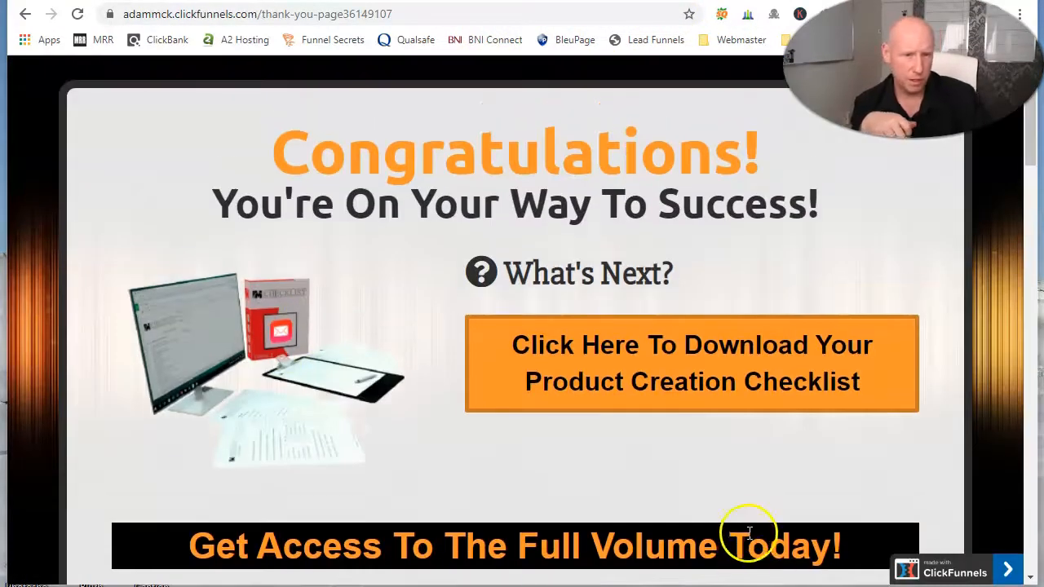
scroll(734, 509, down, 8)
scroll(732, 514, down, 4)
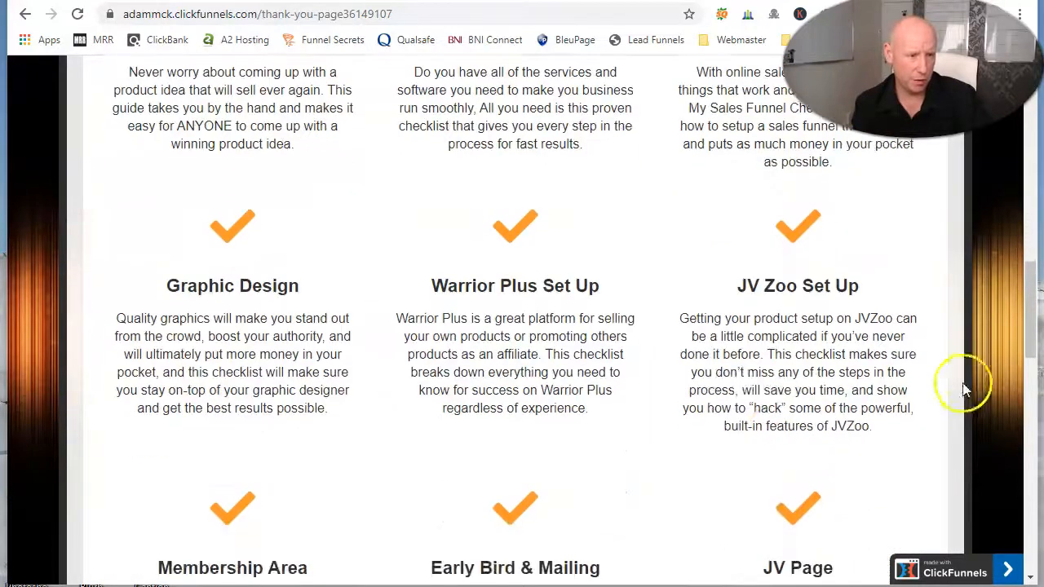
scroll(538, 244, up, 10)
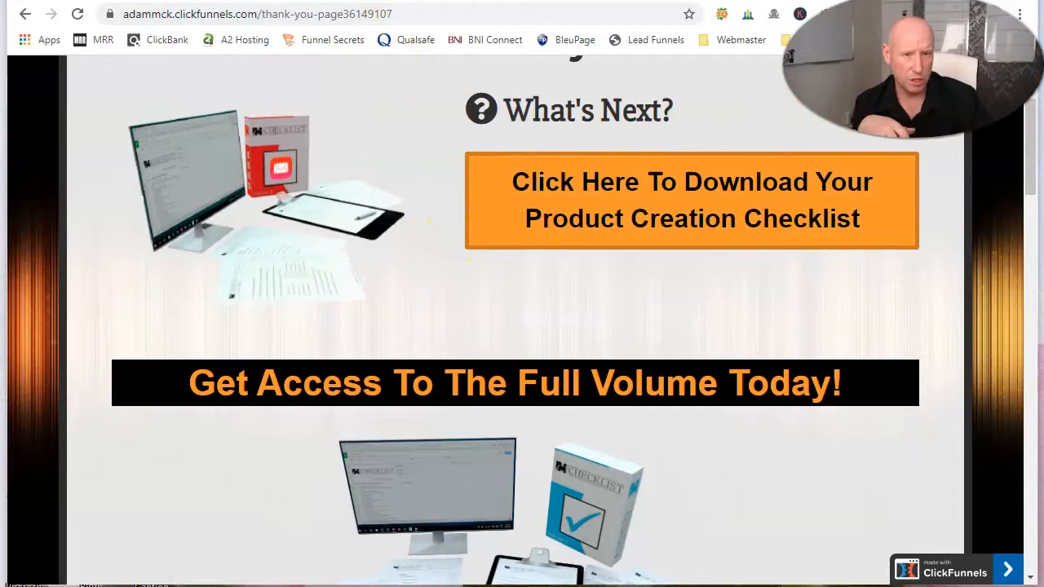
key(ctrl+Tab)
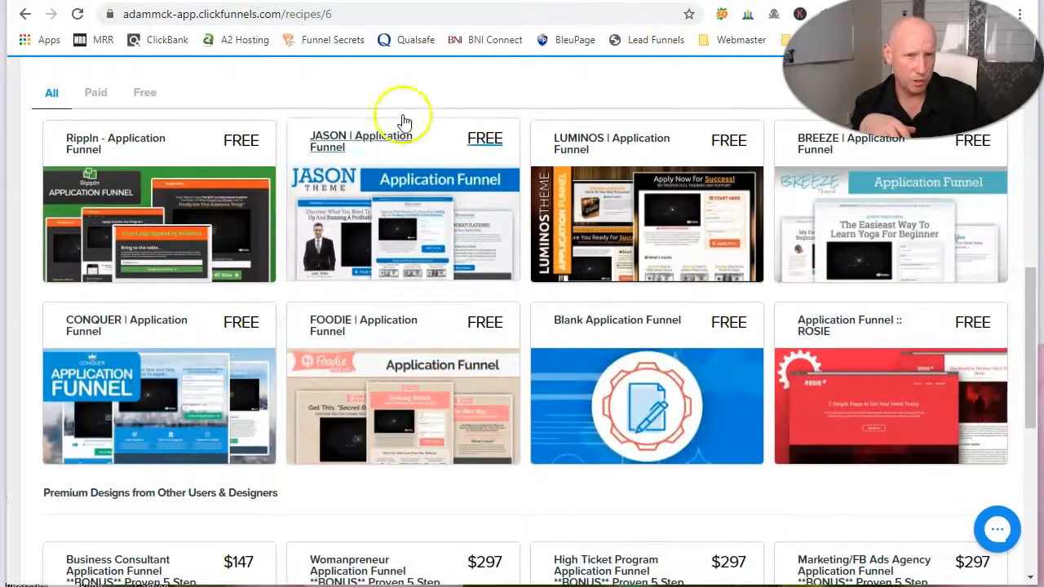
Step: Compare the free Application Funnel templates with the example free-webinar squeeze page
scroll(582, 237, down, 2)
scroll(574, 257, up, 3)
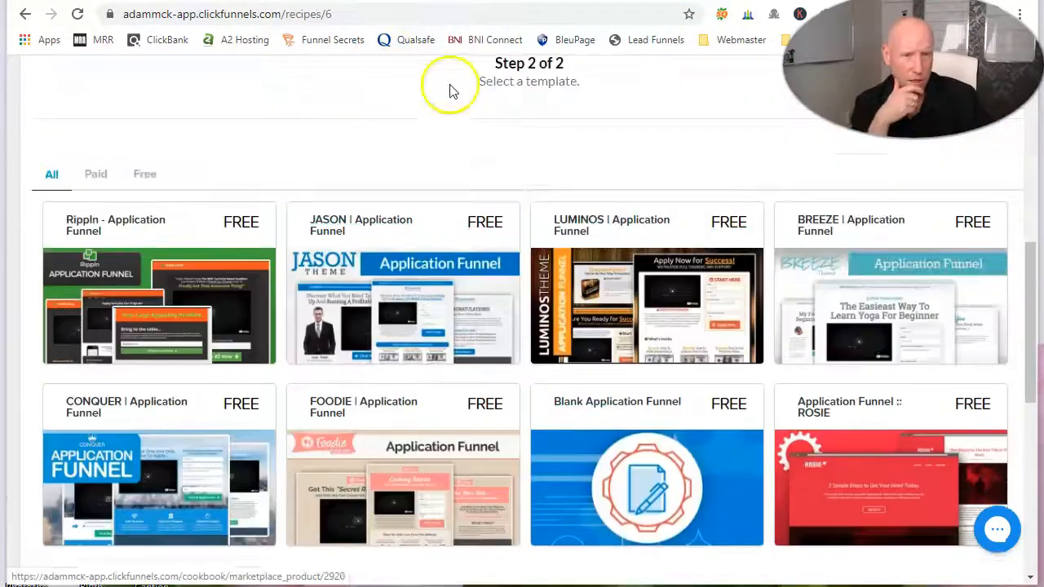
click(392, 1)
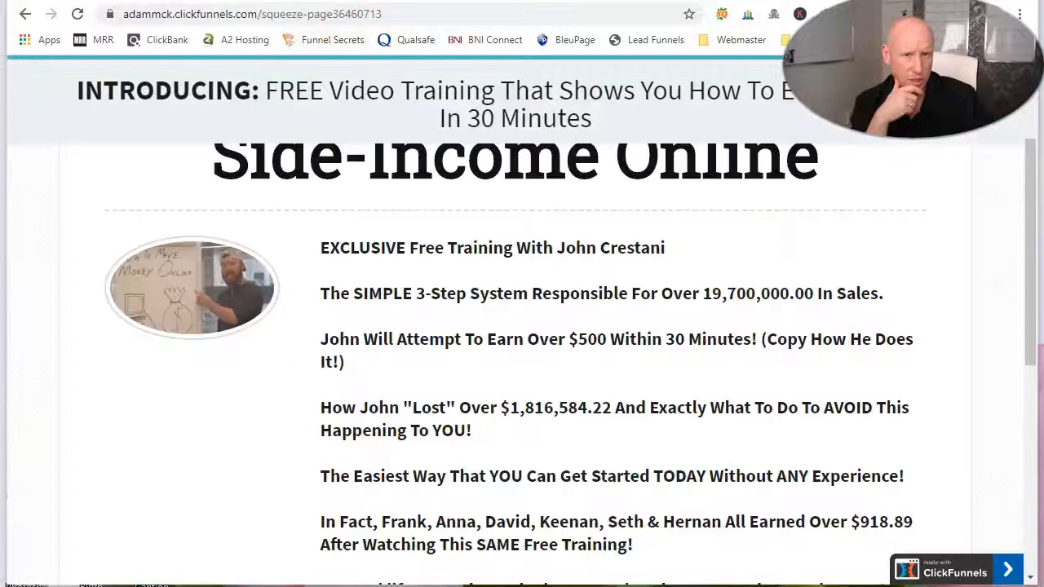
click(351, 0)
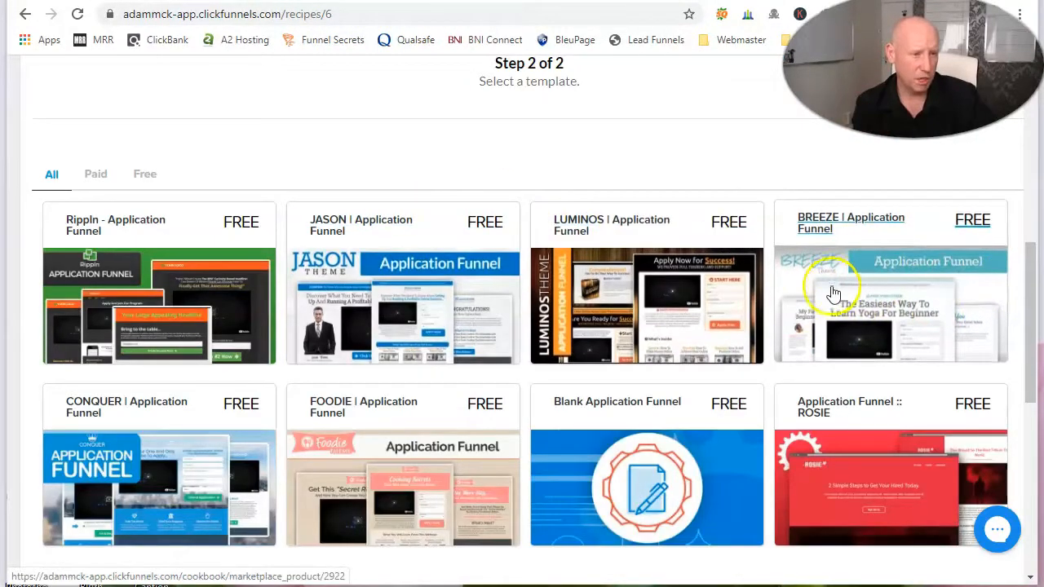
Step: Examine the premium Application Funnel designs from other users and designers, and return to the funnel type's overview
scroll(373, 345, down, 5)
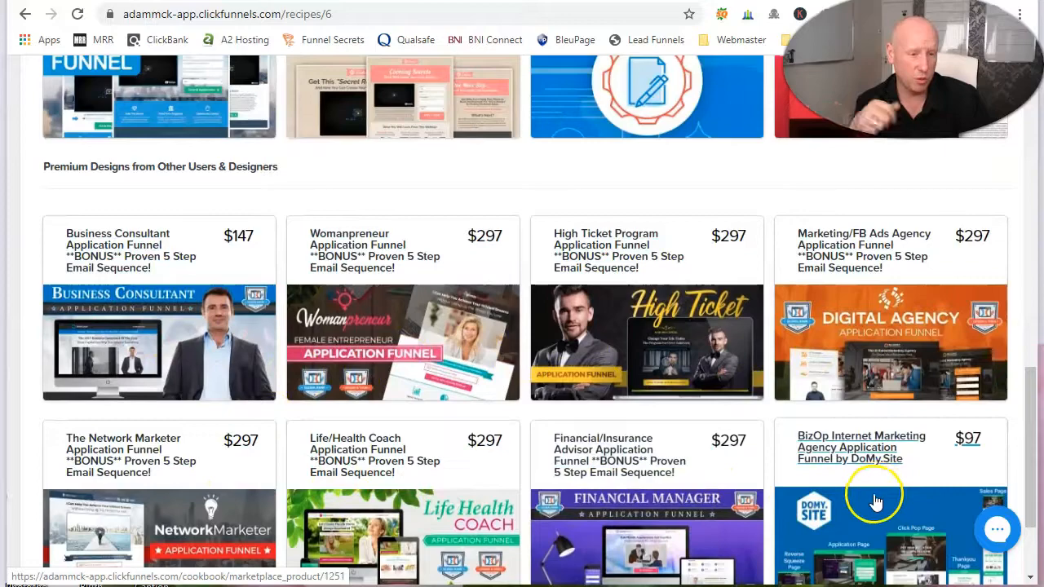
scroll(872, 498, down, 3)
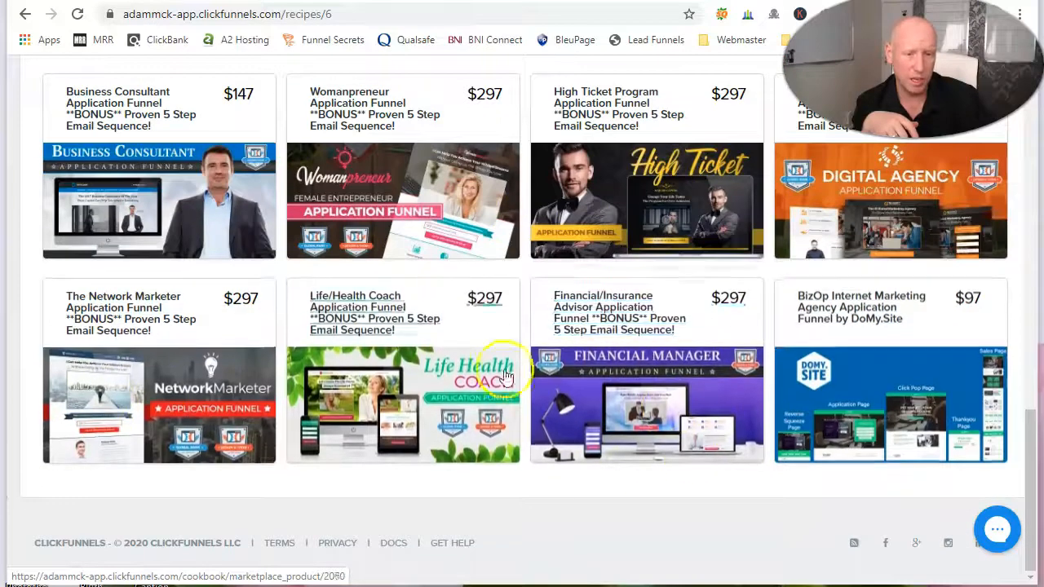
scroll(526, 355, up, 9)
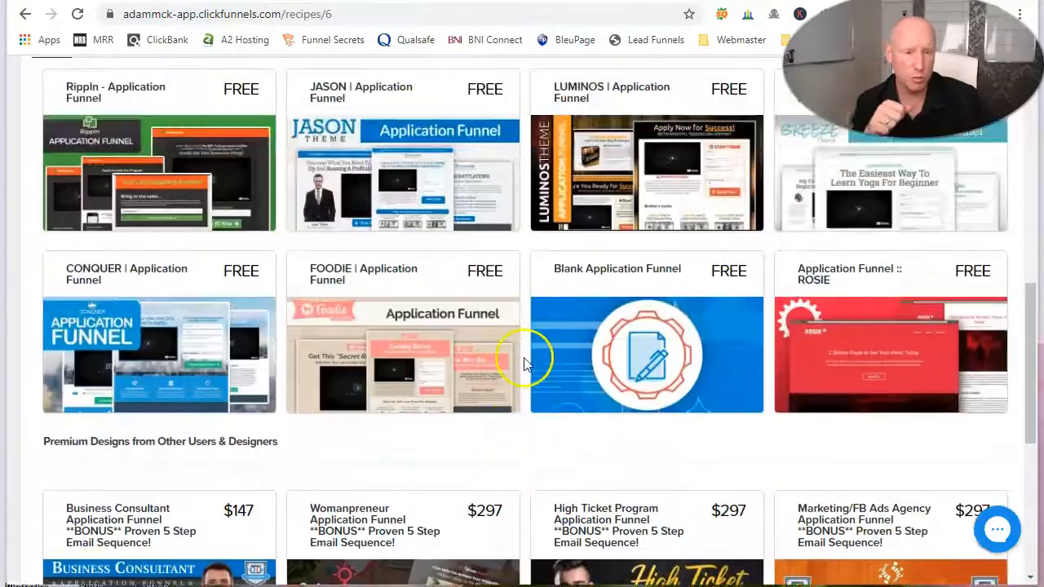
scroll(523, 361, up, 8)
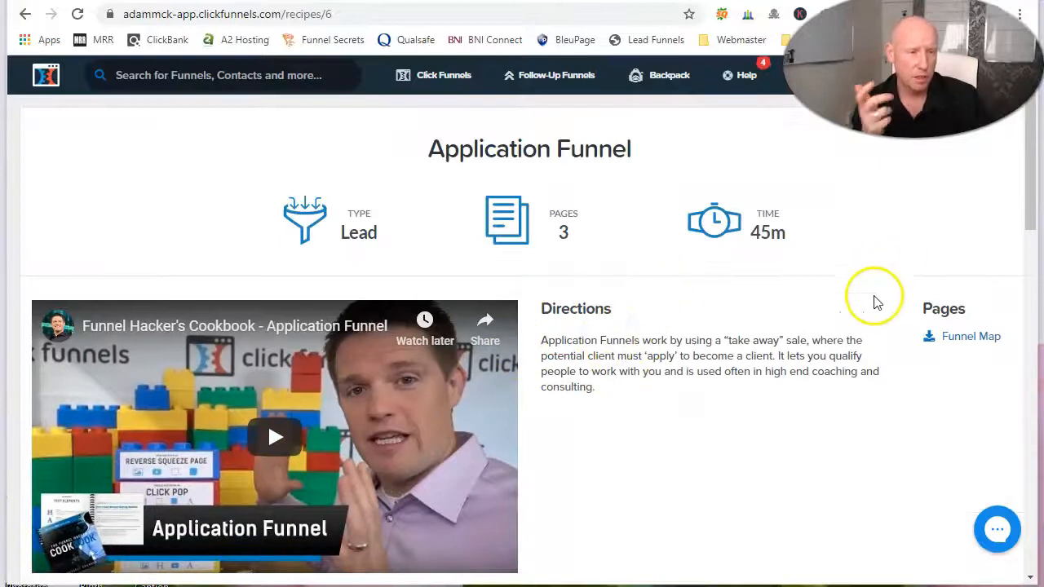
Step: Go to the list of all funnels and open the BREEZE | Bridge Funnel
mouse_move(420, 71)
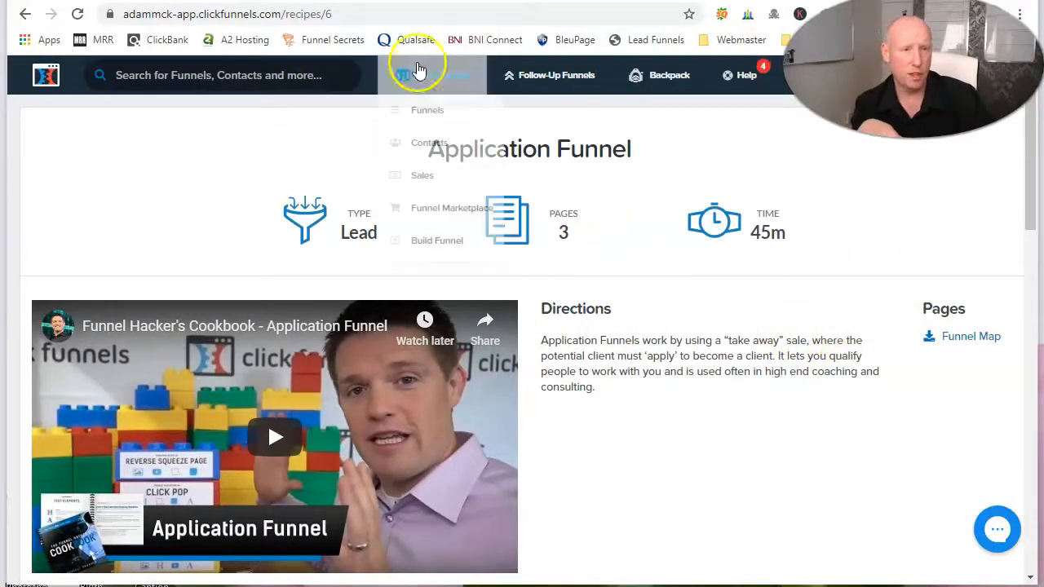
click(442, 120)
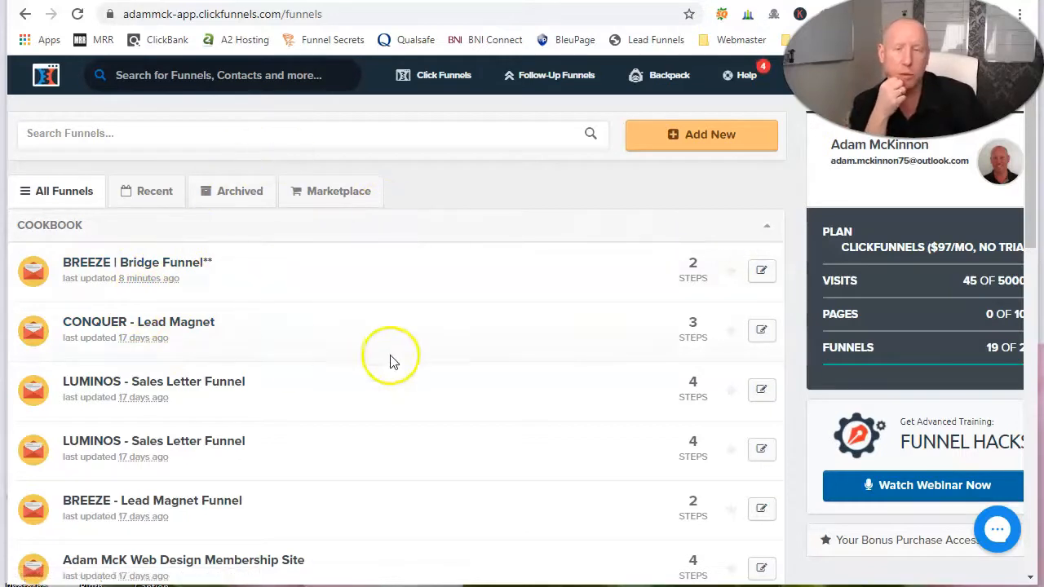
click(148, 262)
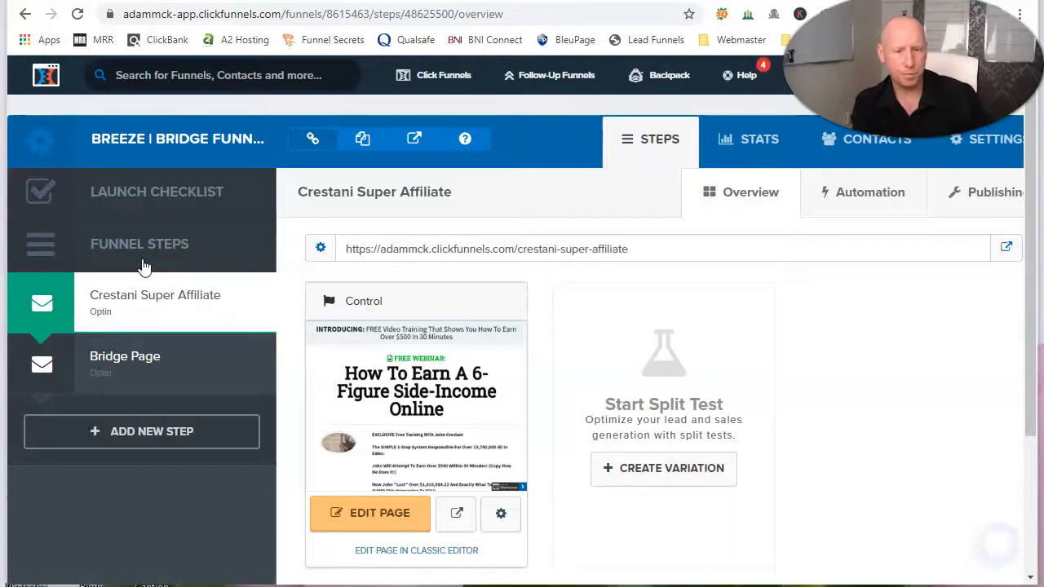
Step: Review the bridge funnel's first opt-in step and its live squeeze page down to the sign-up form
scroll(451, 446, down, 2)
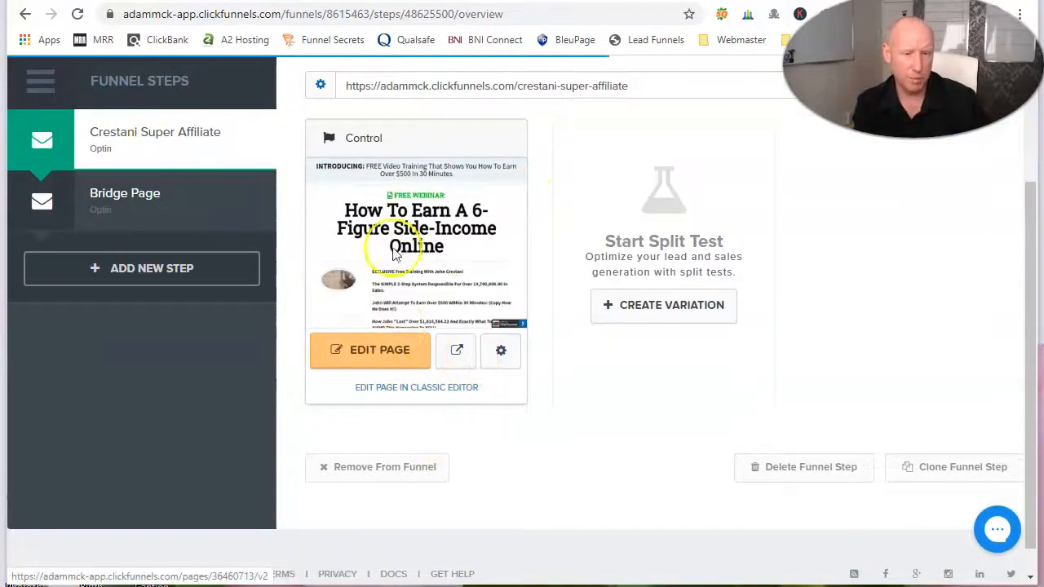
scroll(393, 255, up, 2)
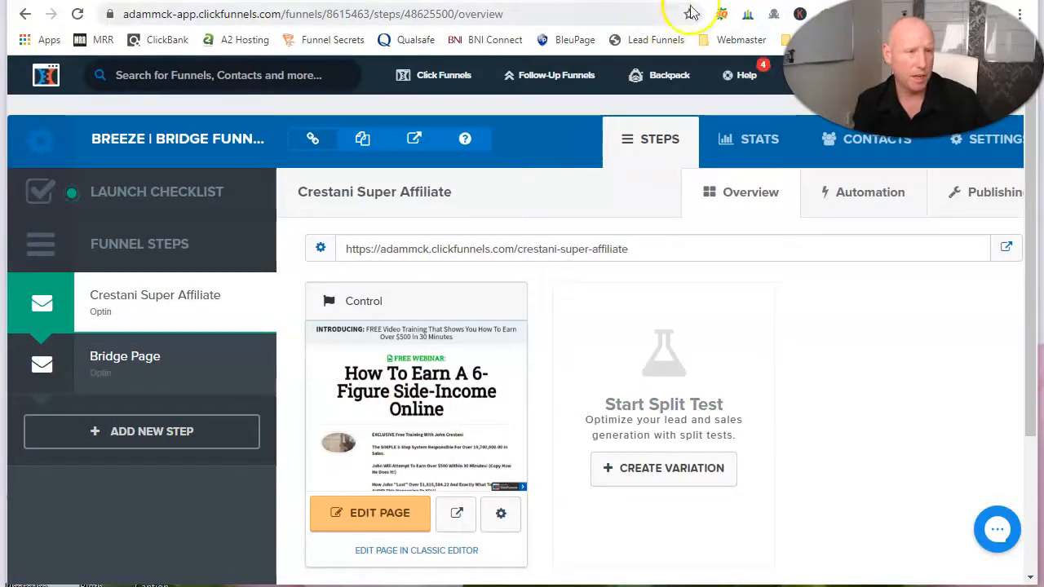
click(820, 2)
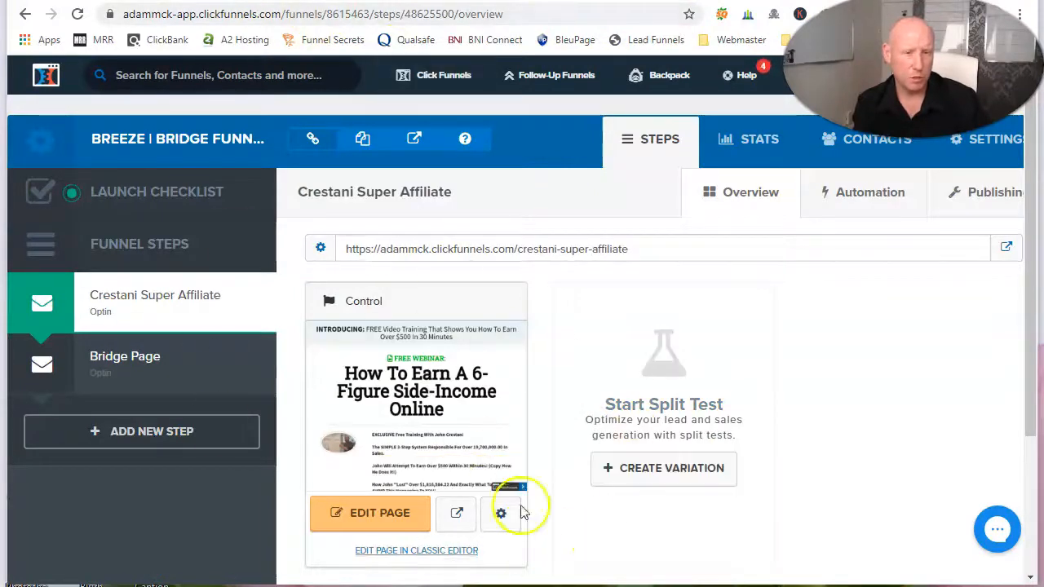
scroll(298, 337, down, 2)
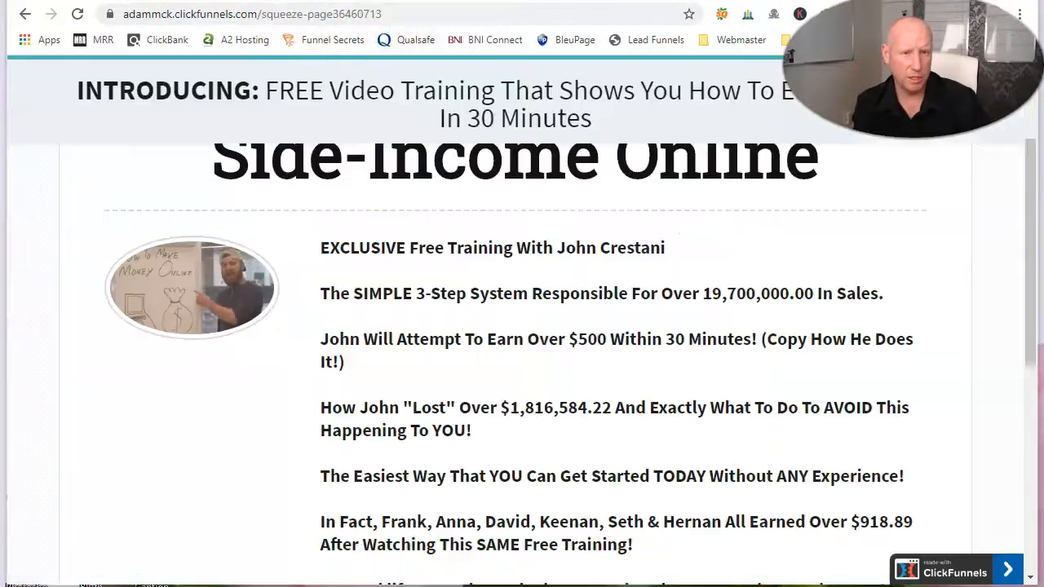
scroll(495, 292, down, 1)
scroll(495, 292, down, 6)
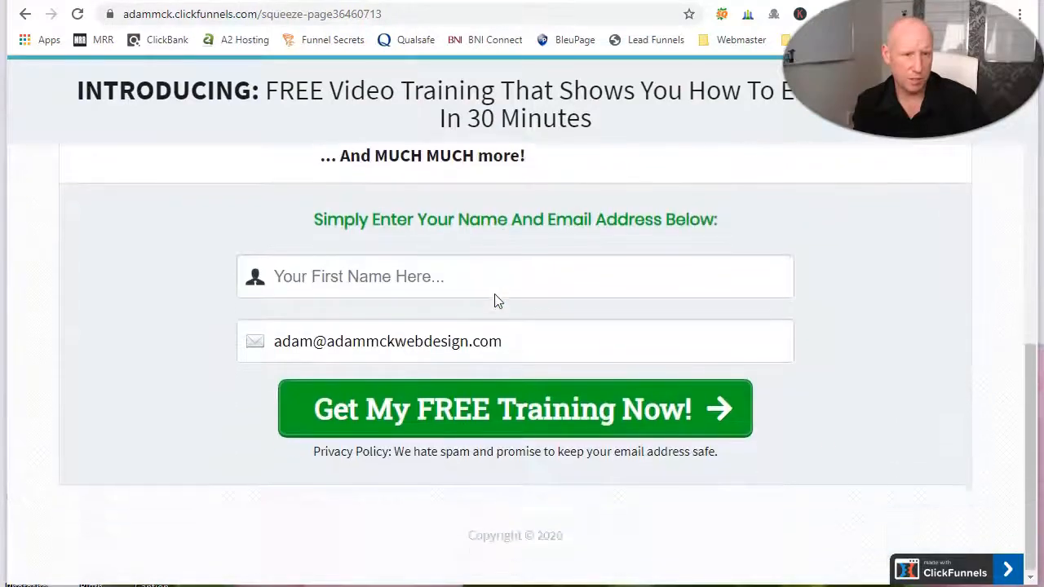
scroll(496, 293, up, 7)
scroll(495, 291, up, 2)
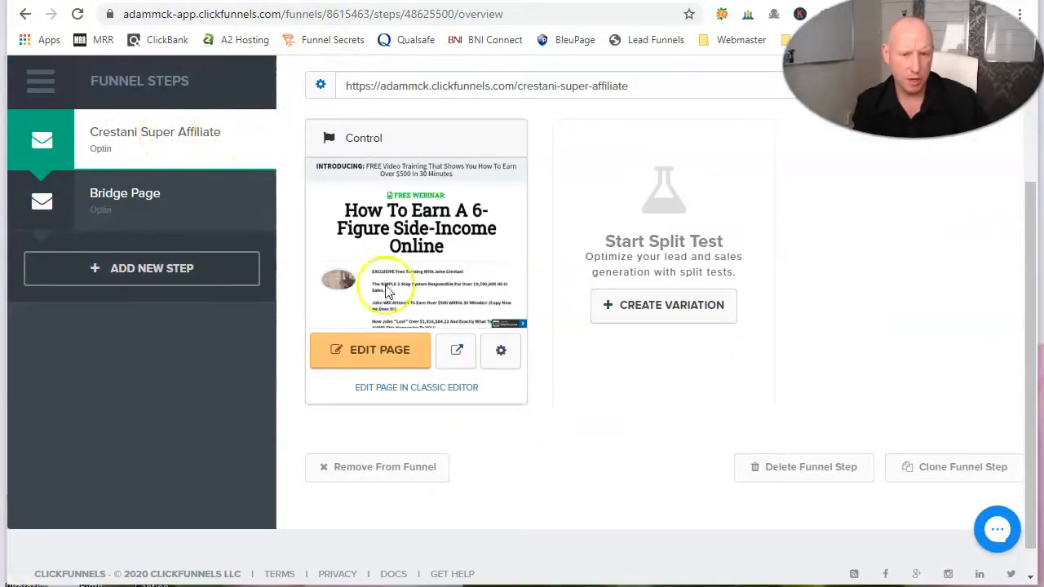
Step: Open the Crestani Super Affiliate opt-in page in the page editor
click(394, 362)
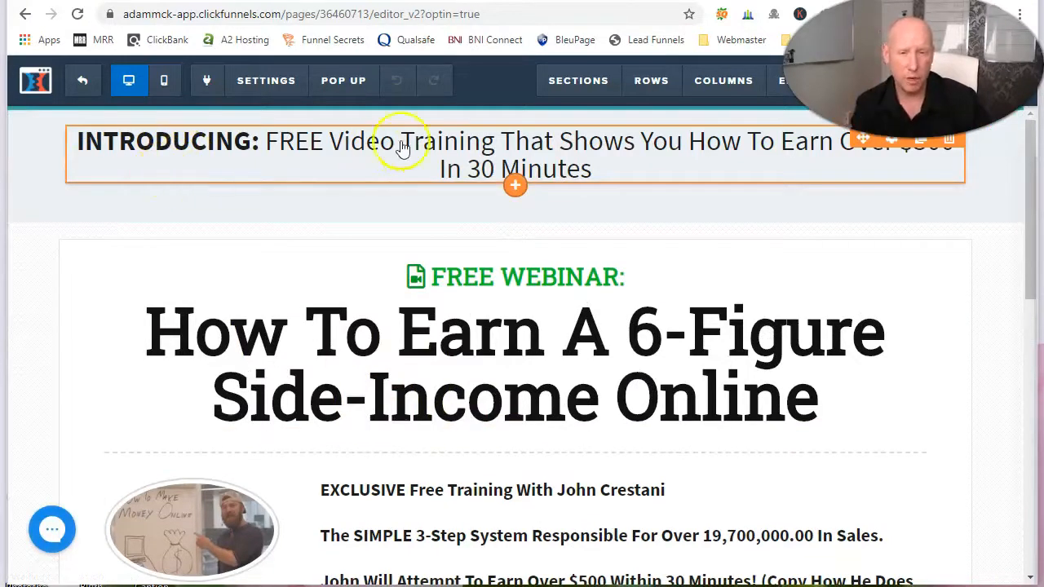
Step: Insert the words "A Fantastic" after "Earn" in the main webinar headline
click(511, 323)
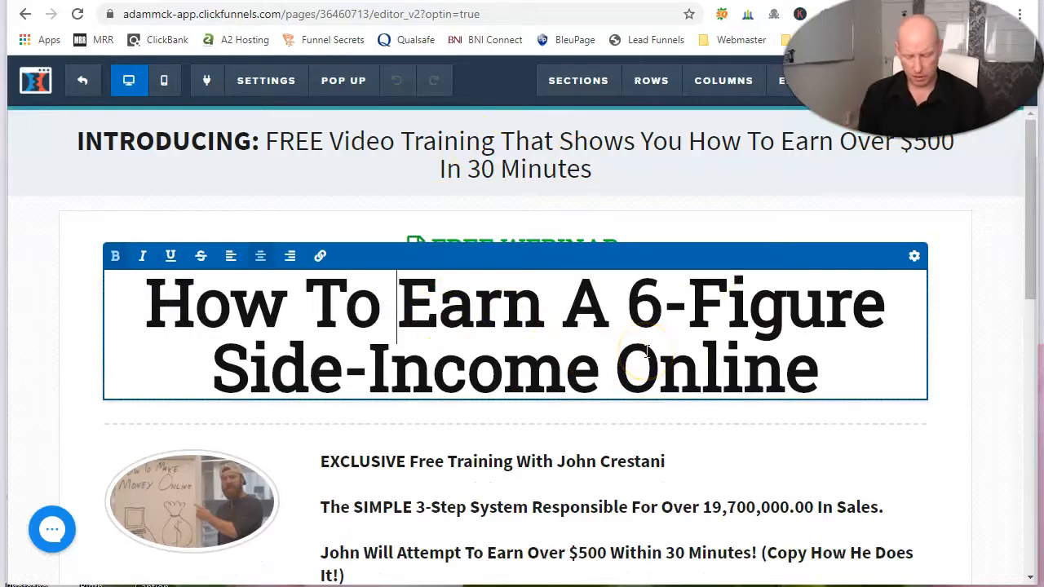
text(A Fan)
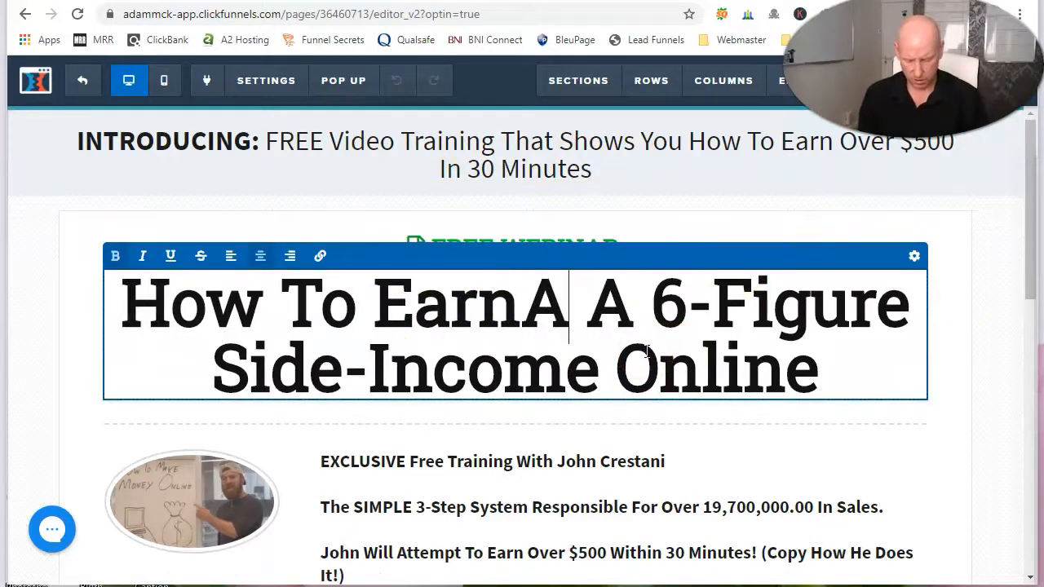
text(tastic A)
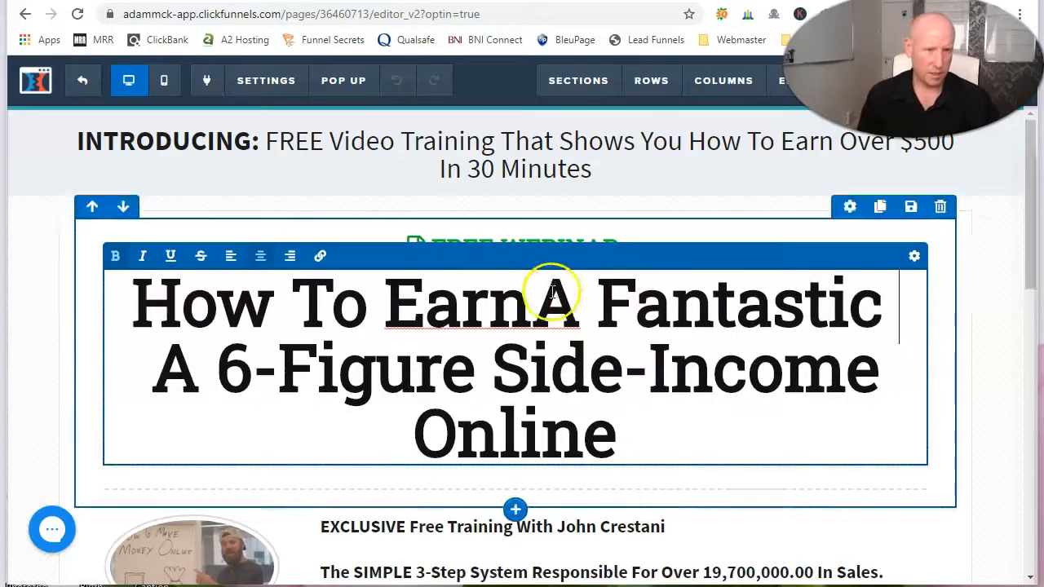
Step: Select the word "Fantastic" and examine the headline's font, size, colour and typography settings
drag(626, 313, 881, 318)
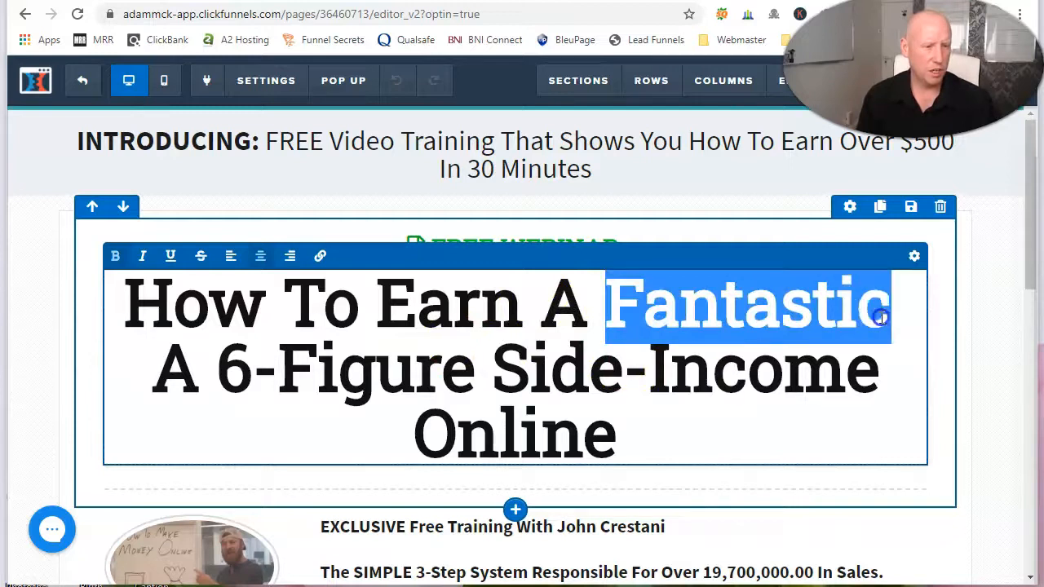
click(915, 256)
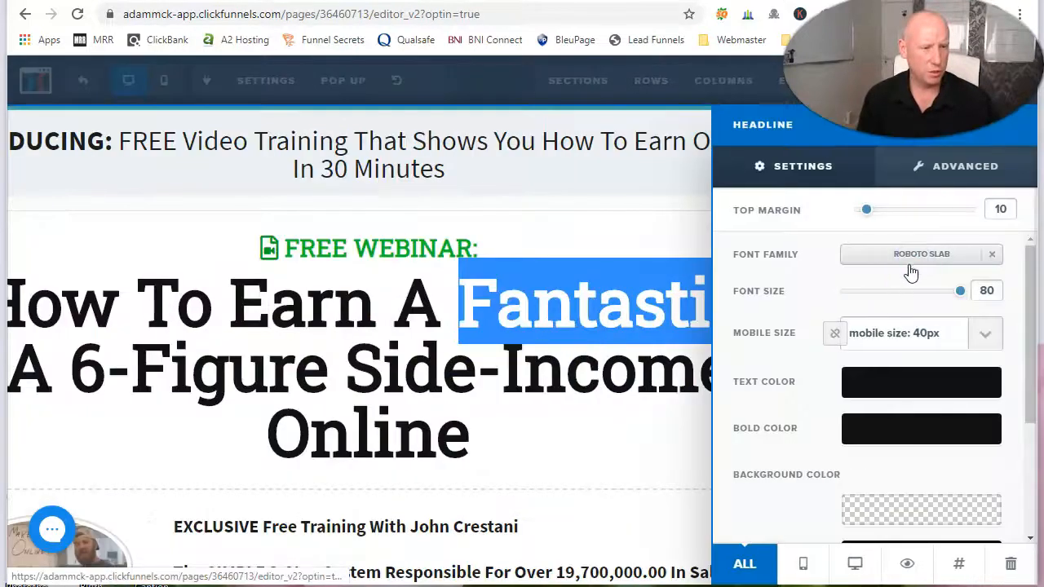
click(947, 390)
click(804, 401)
scroll(832, 465, down, 2)
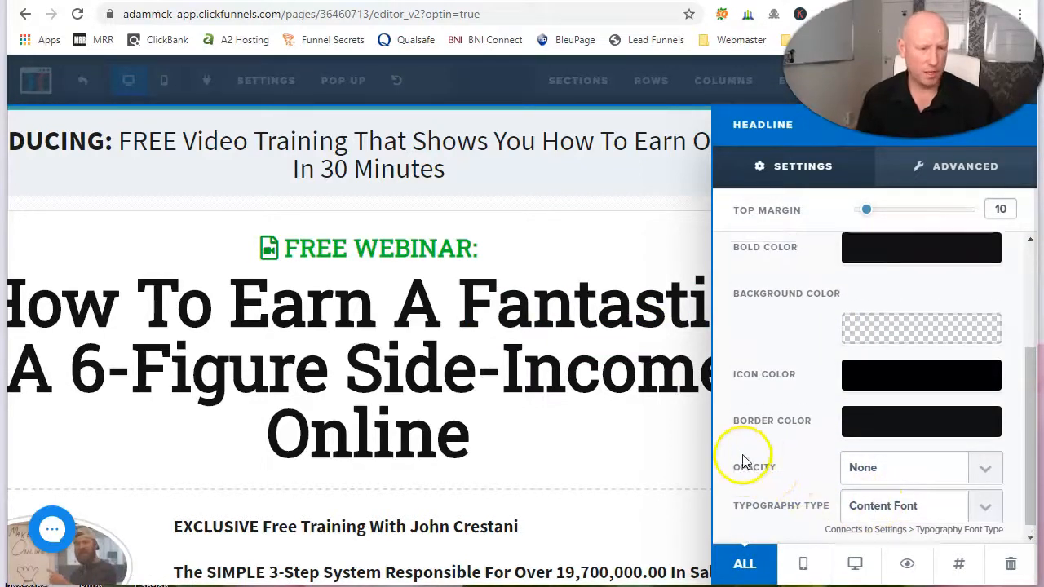
scroll(763, 416, up, 5)
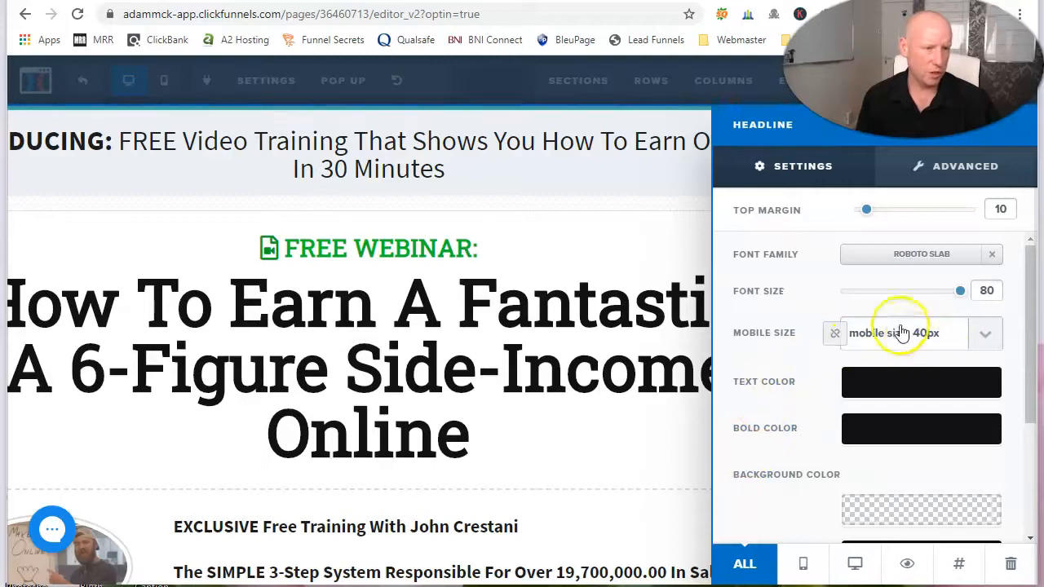
click(634, 296)
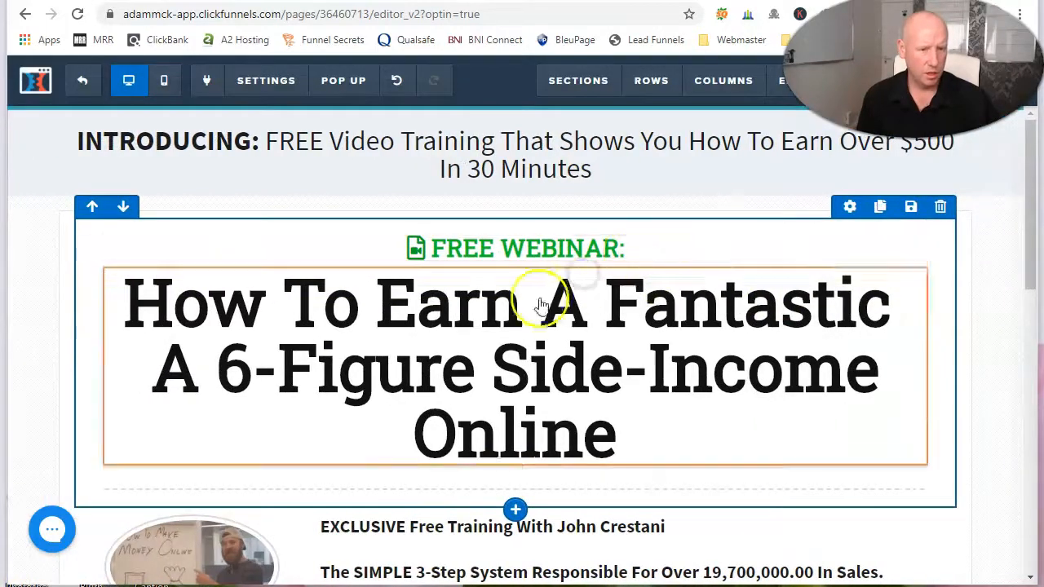
Step: Remove the added words from the headline so it reads "How To Earn A 6-Figure Side-Income Online"
click(548, 301)
key(Delete)
key(Delete)
key(Delete)
key(Delete)
key(Delete)
key(Delete)
key(Delete)
key(Delete)
key(Delete)
key(Delete)
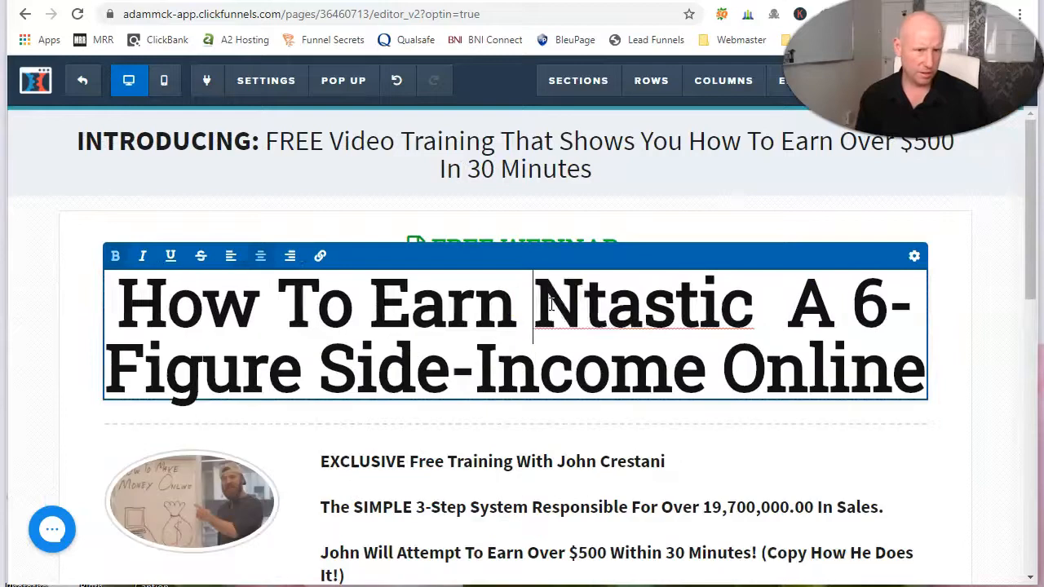
key(Delete)
key(Delete)
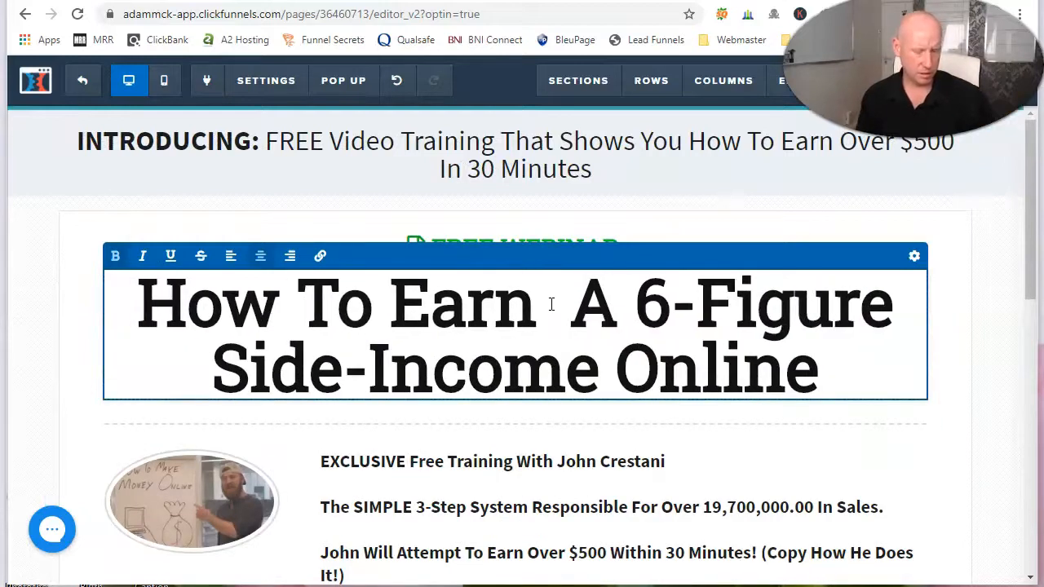
key(Delete)
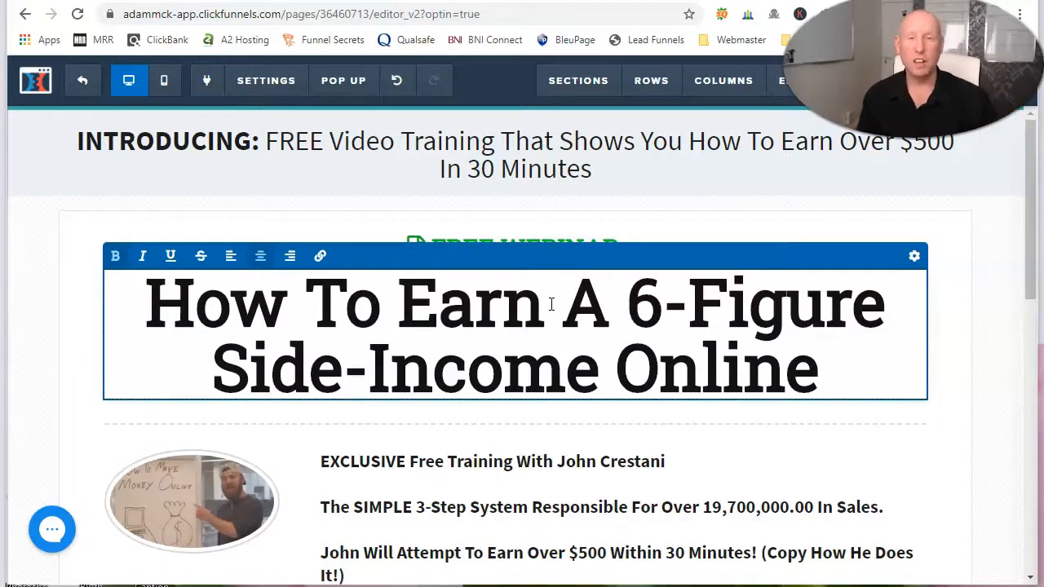
Step: Add a video element below the training description, under the "... And MUCH MUCH more!" line
click(583, 481)
scroll(538, 347, down, 3)
scroll(515, 290, down, 5)
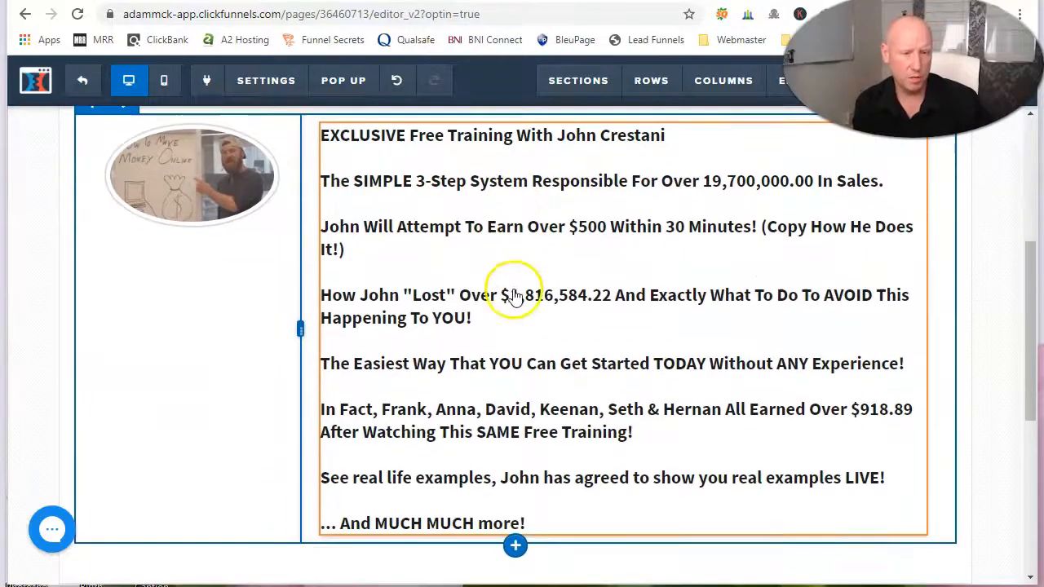
scroll(473, 221, up, 1)
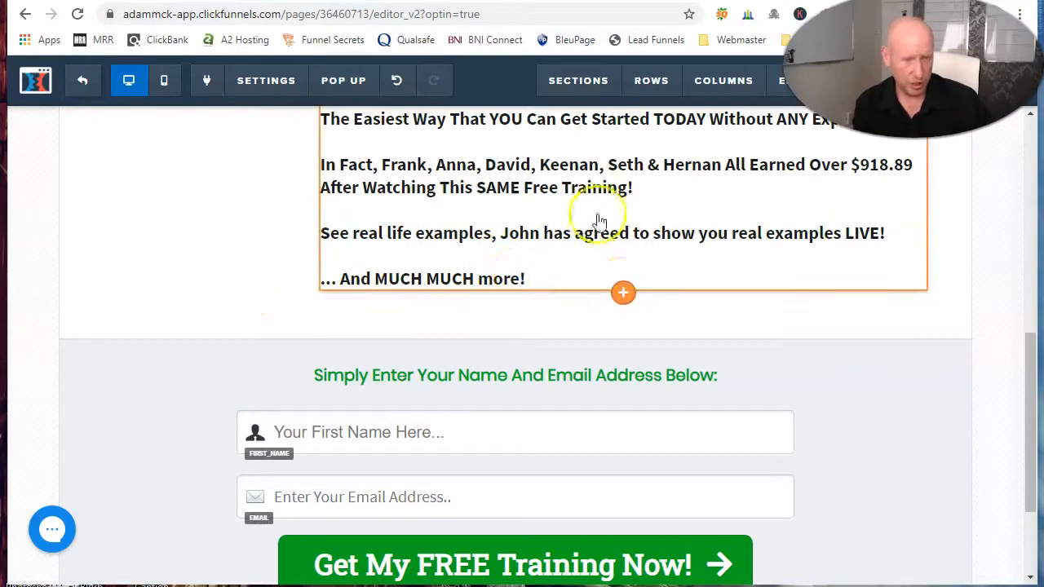
click(623, 294)
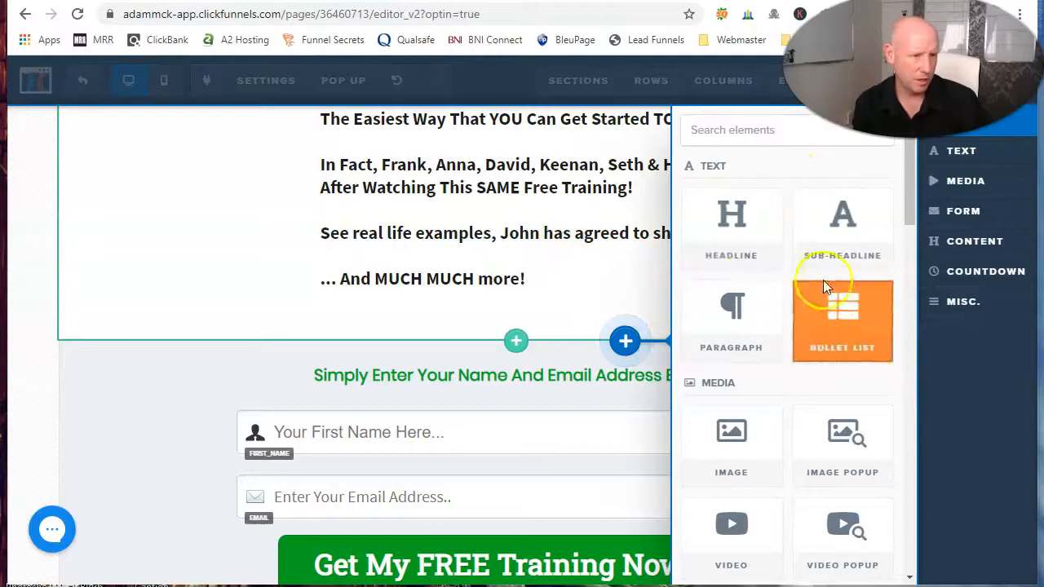
scroll(840, 371, down, 3)
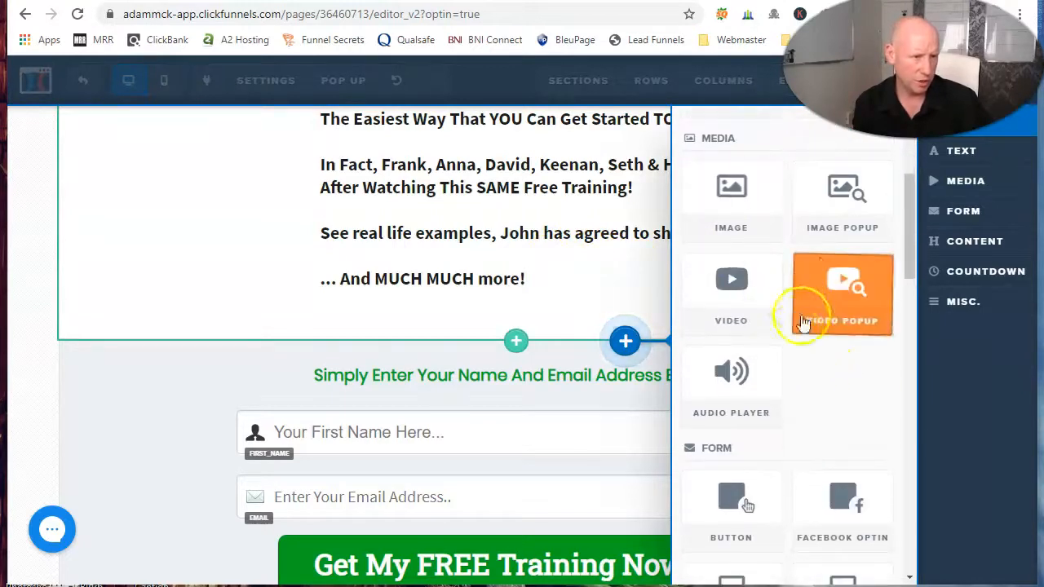
click(731, 293)
scroll(693, 424, down, 2)
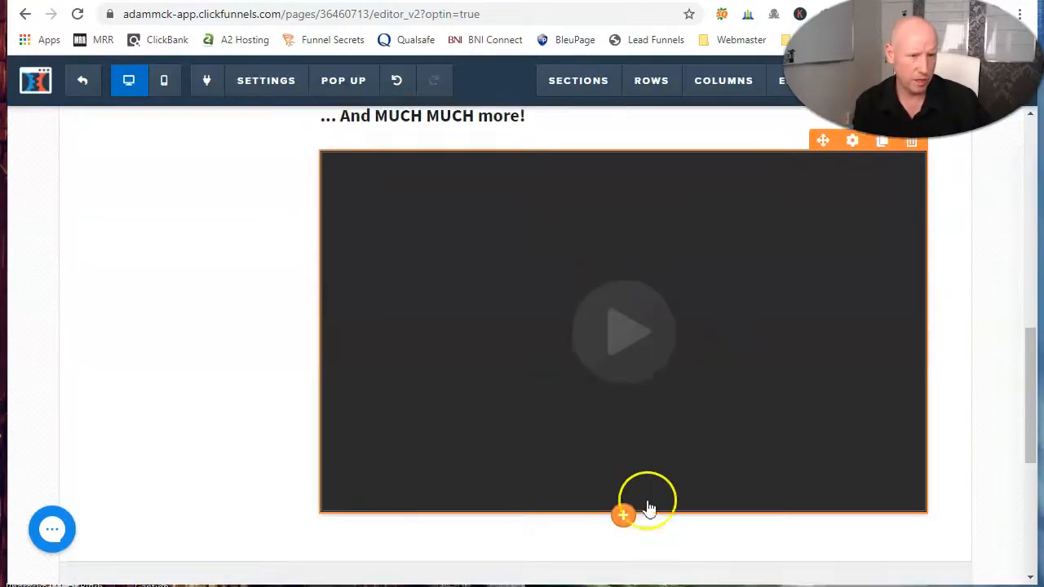
Step: Set the new video's type to YouTube, paste the copied video URL, and save the page
click(617, 338)
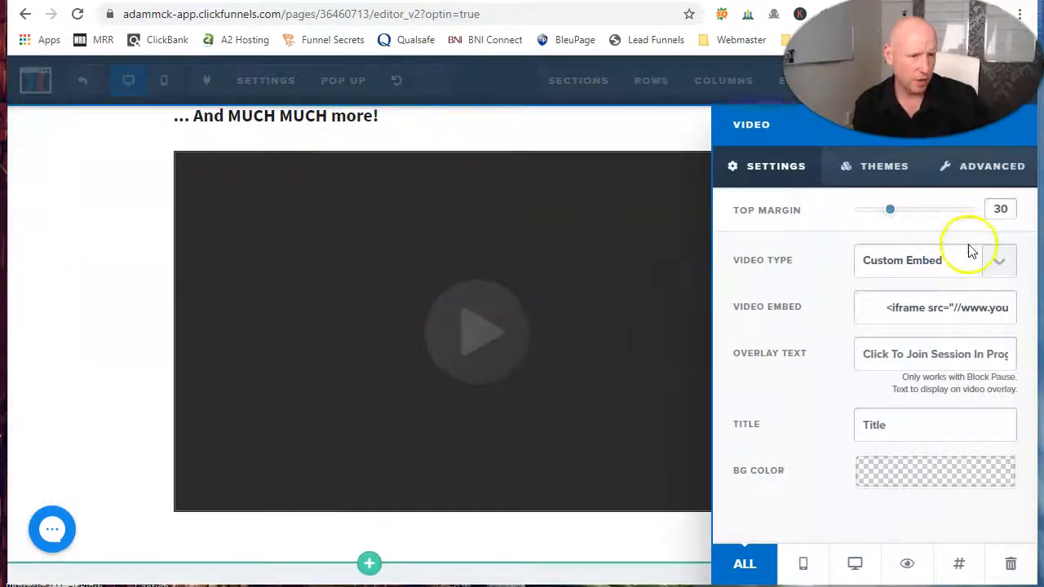
click(997, 264)
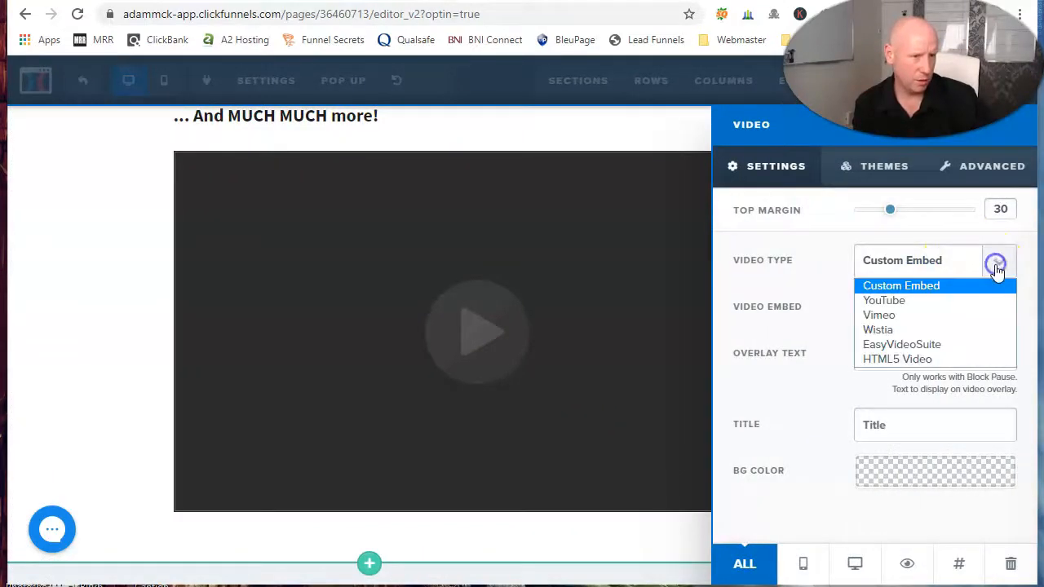
click(927, 301)
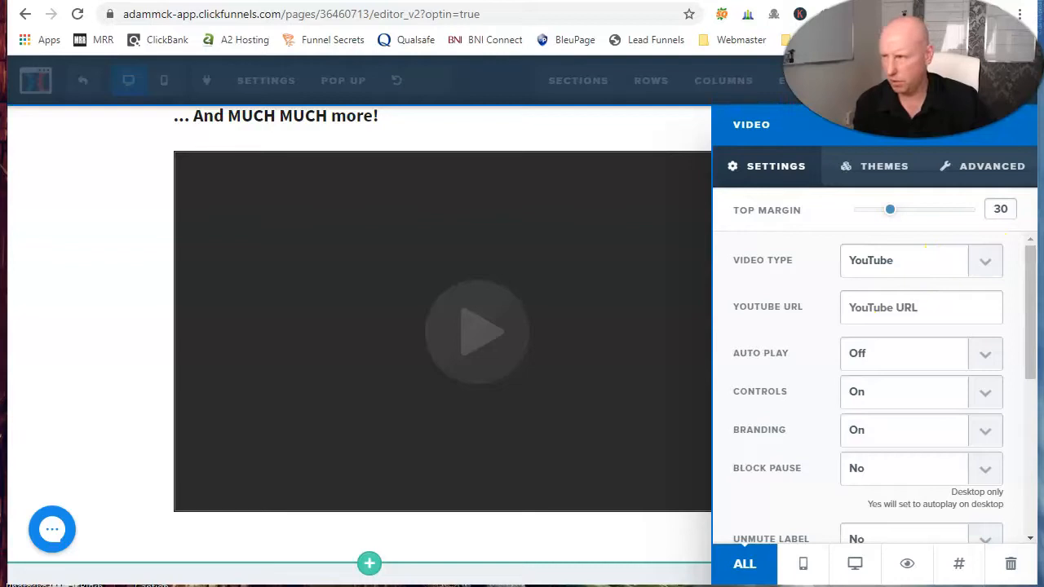
right_click(928, 308)
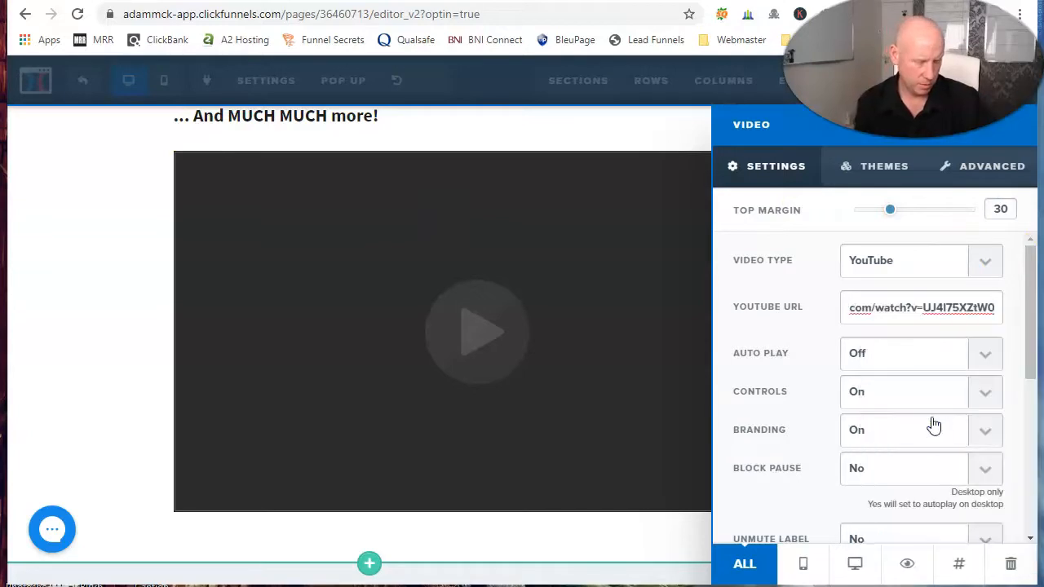
click(1005, 332)
click(792, 476)
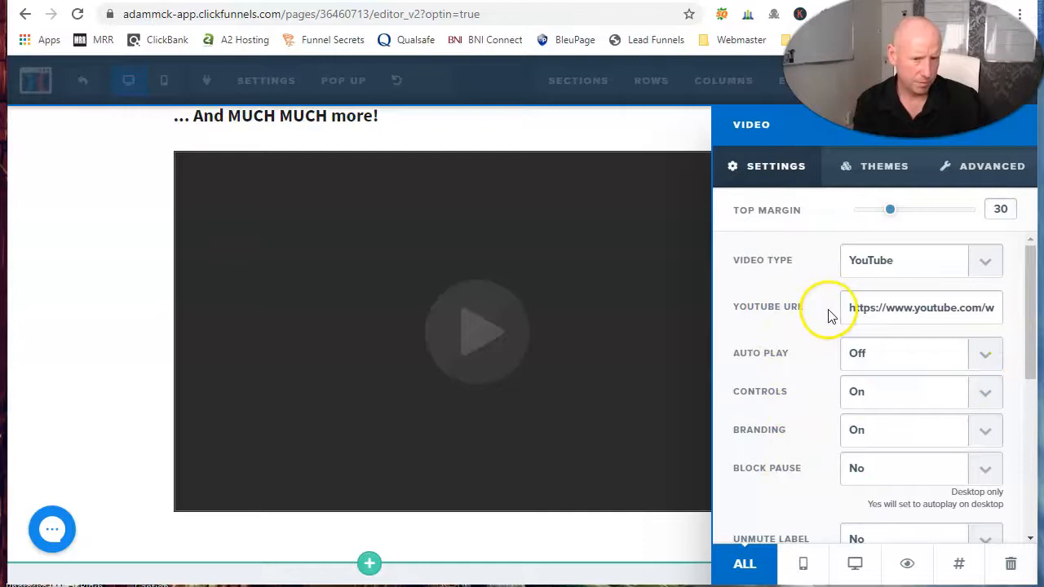
click(610, 131)
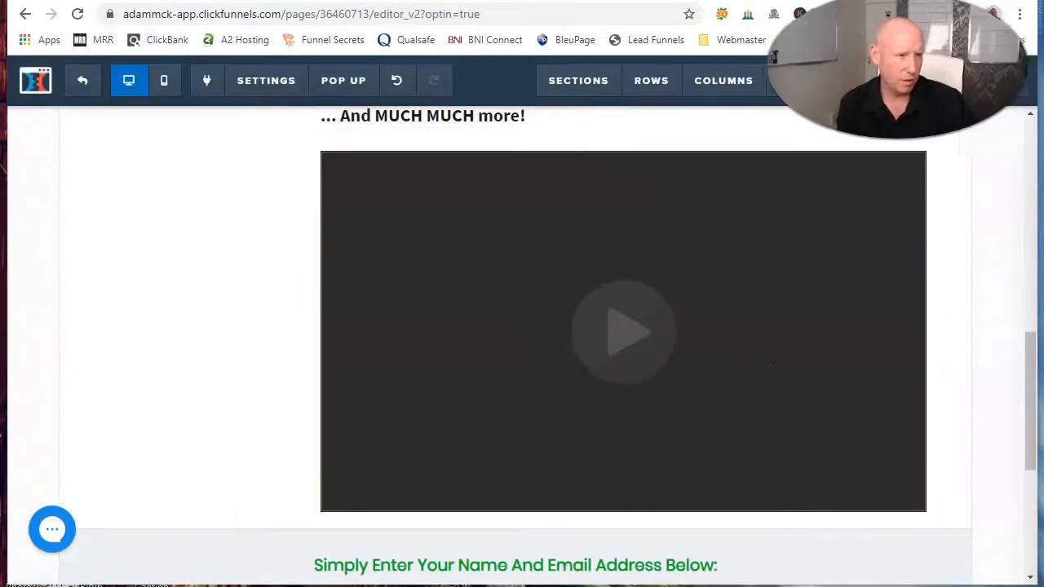
click(993, 85)
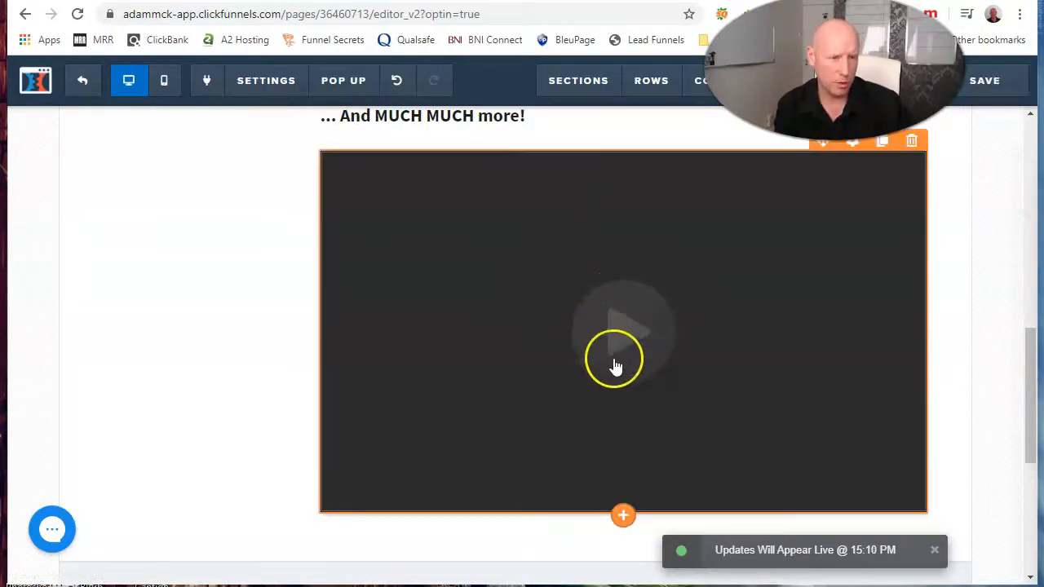
Step: Add a button element directly below the video
scroll(571, 269, down, 2)
scroll(575, 261, up, 2)
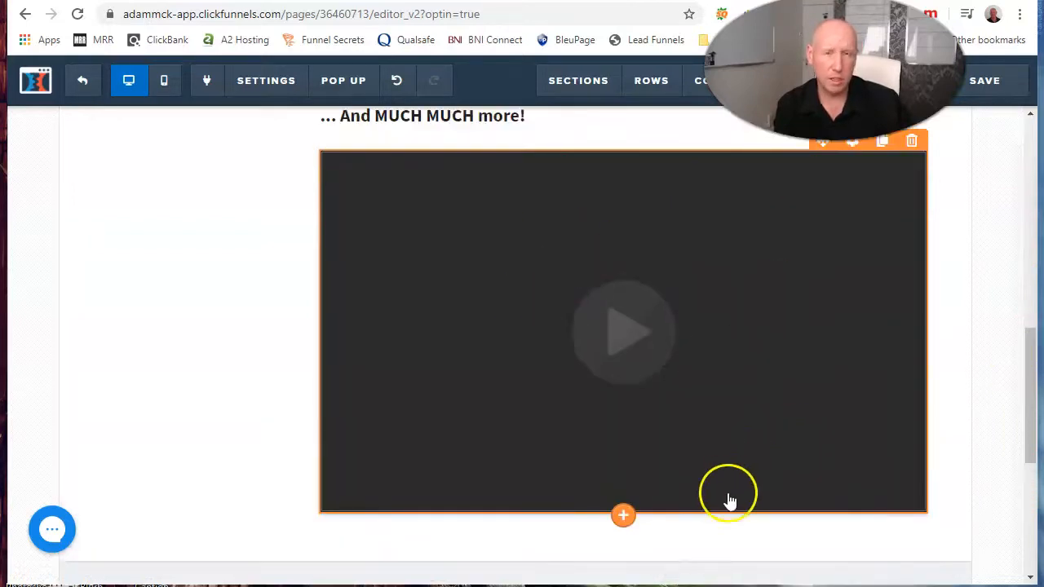
scroll(627, 384, down, 2)
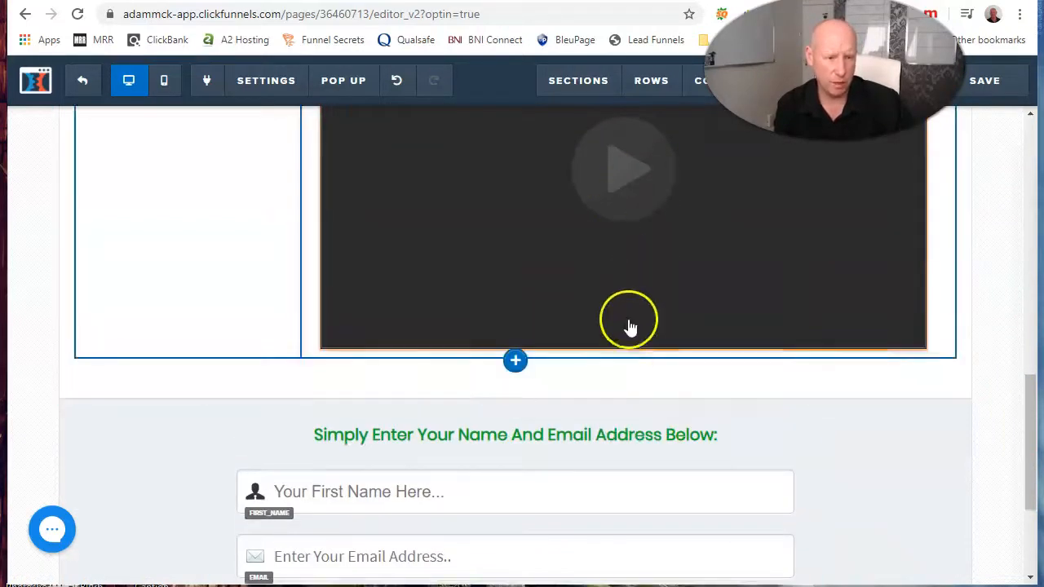
click(626, 356)
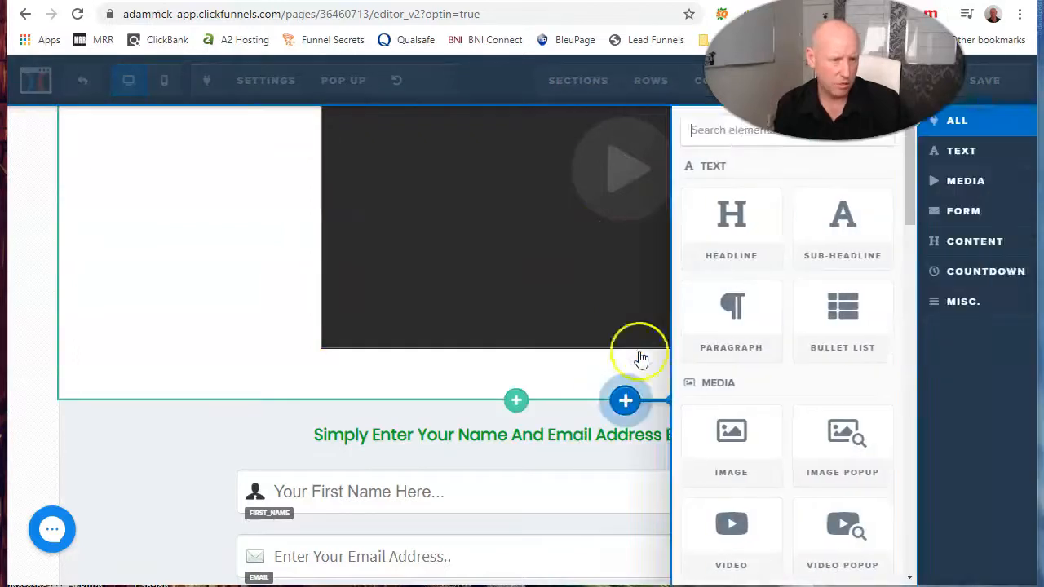
scroll(811, 408, down, 4)
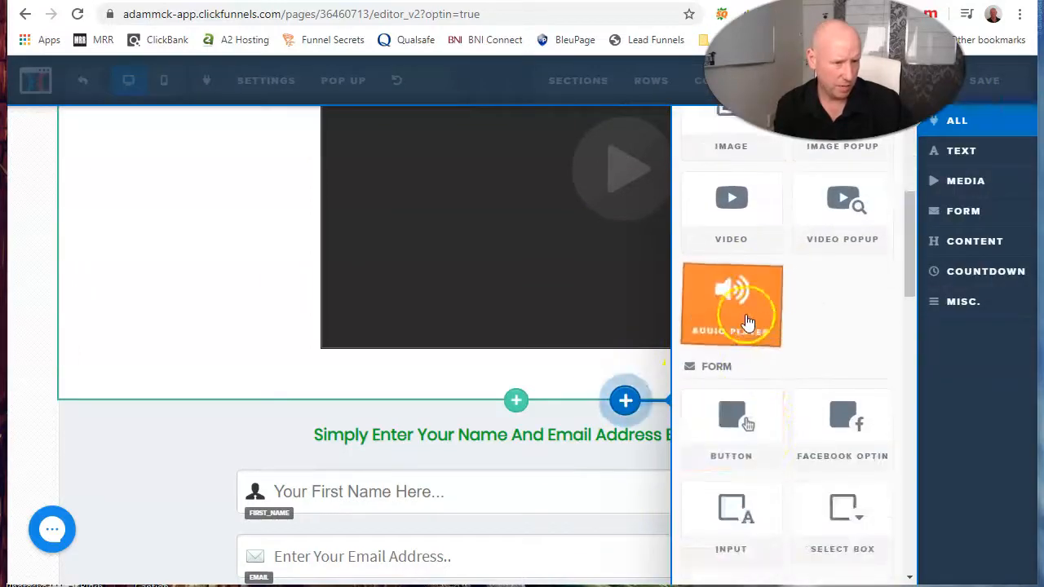
scroll(783, 343, down, 2)
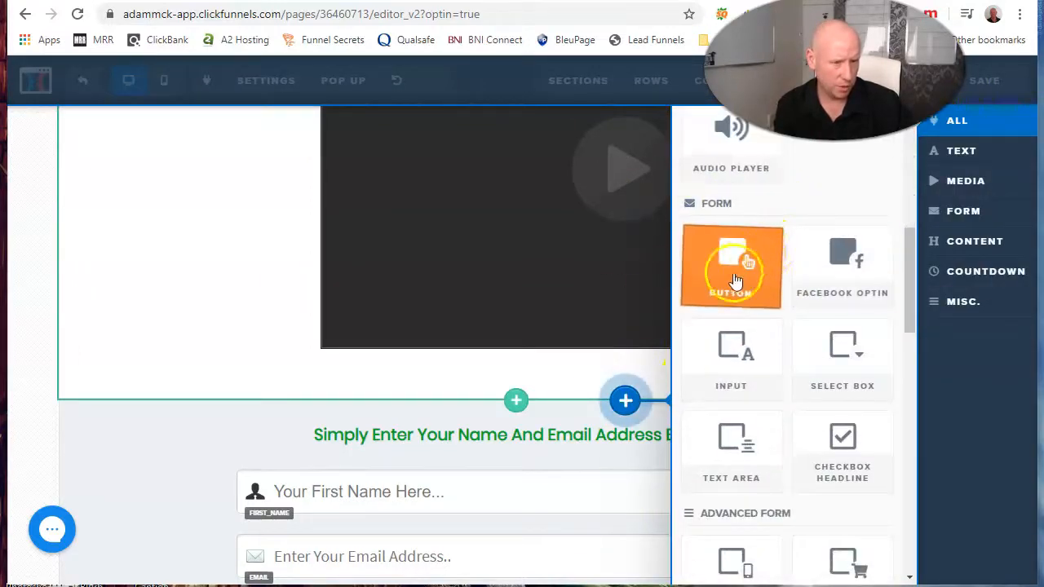
click(736, 261)
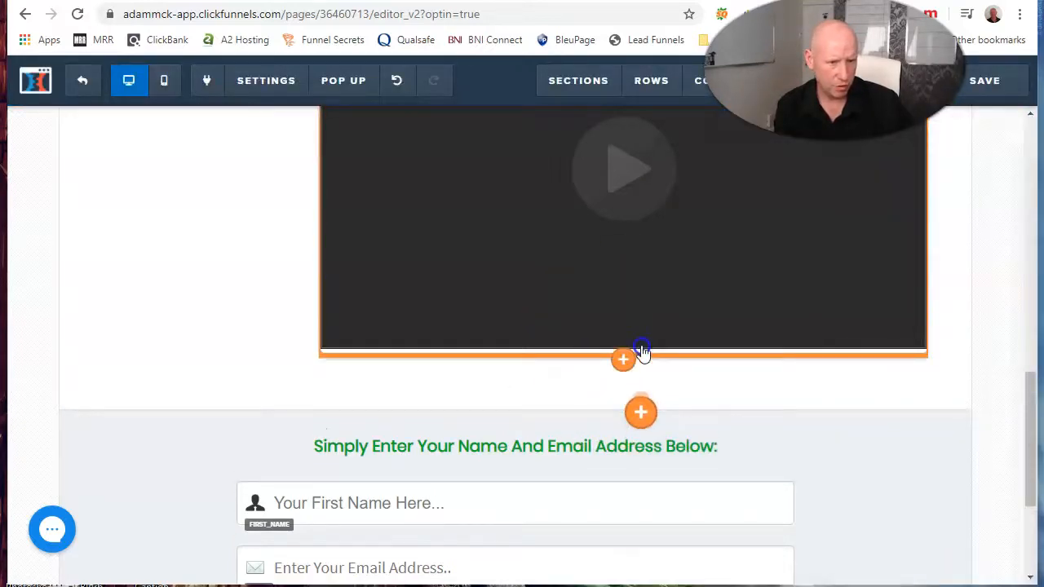
Step: Review the actions available for the new "Click to Sign Up" button, leaving its website URL unset
click(659, 387)
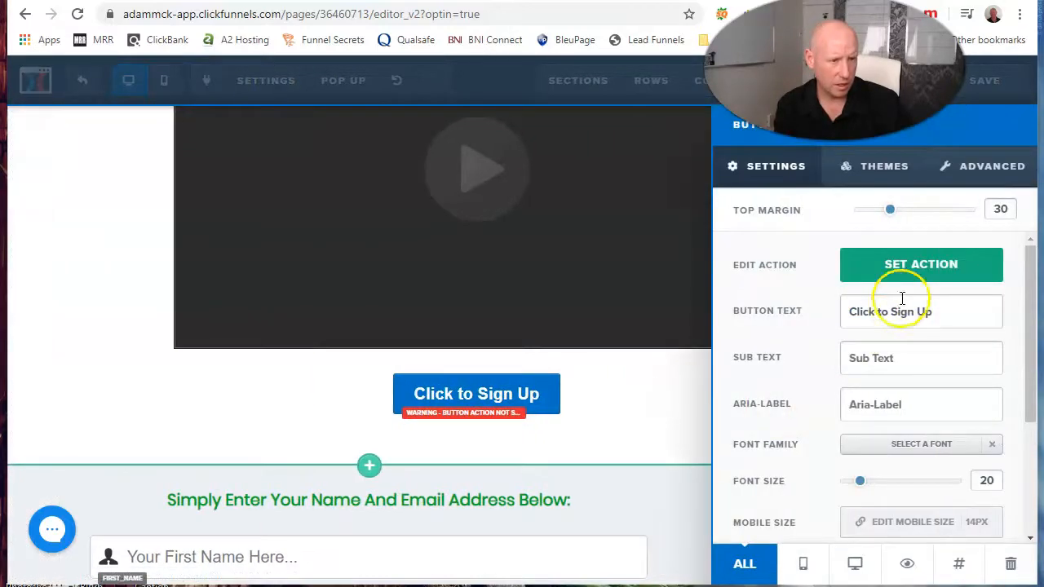
click(913, 266)
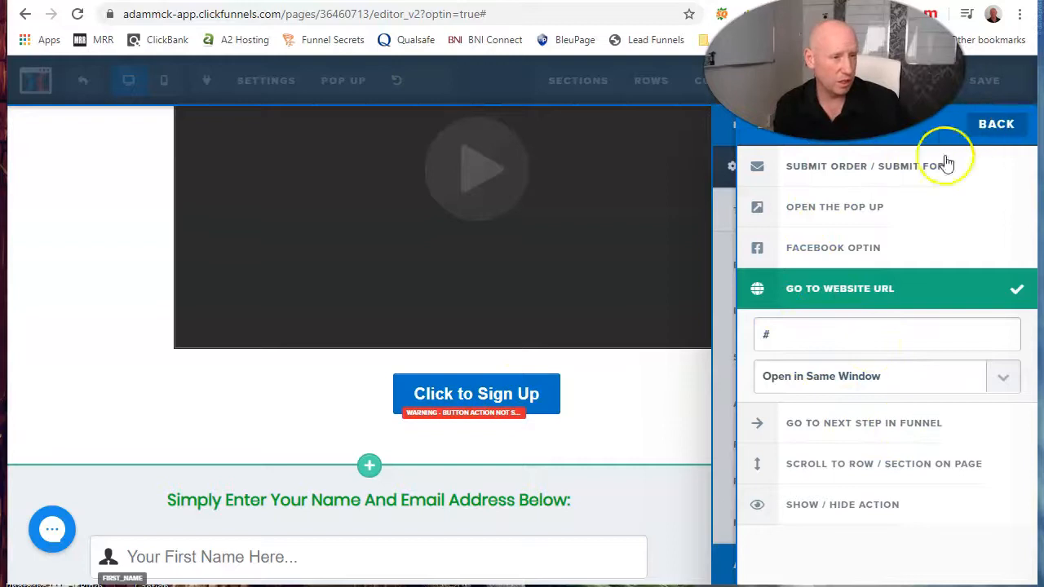
click(692, 332)
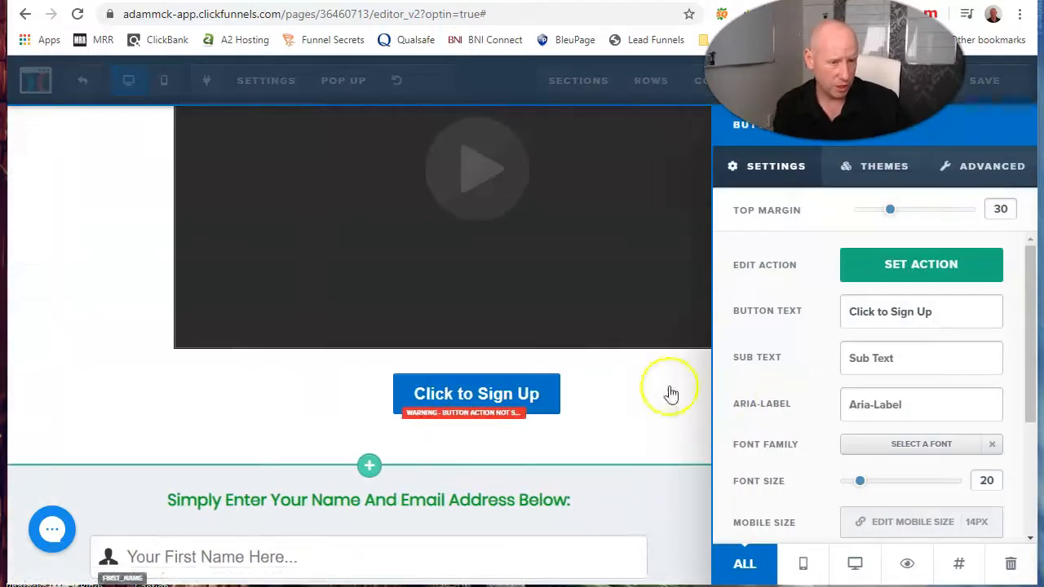
Step: Delete the "Click to Sign Up" button element below the video
click(685, 394)
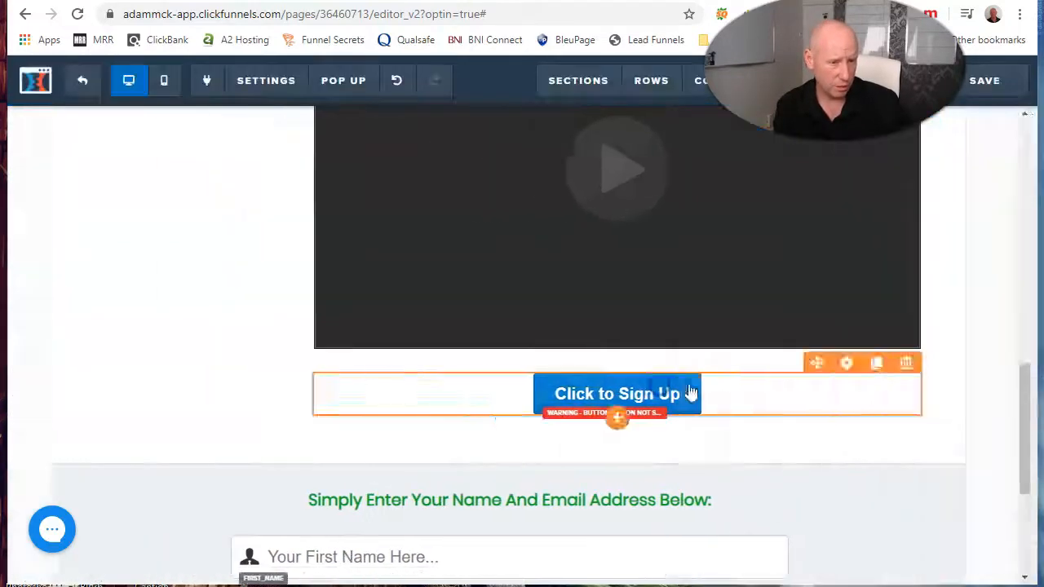
click(911, 364)
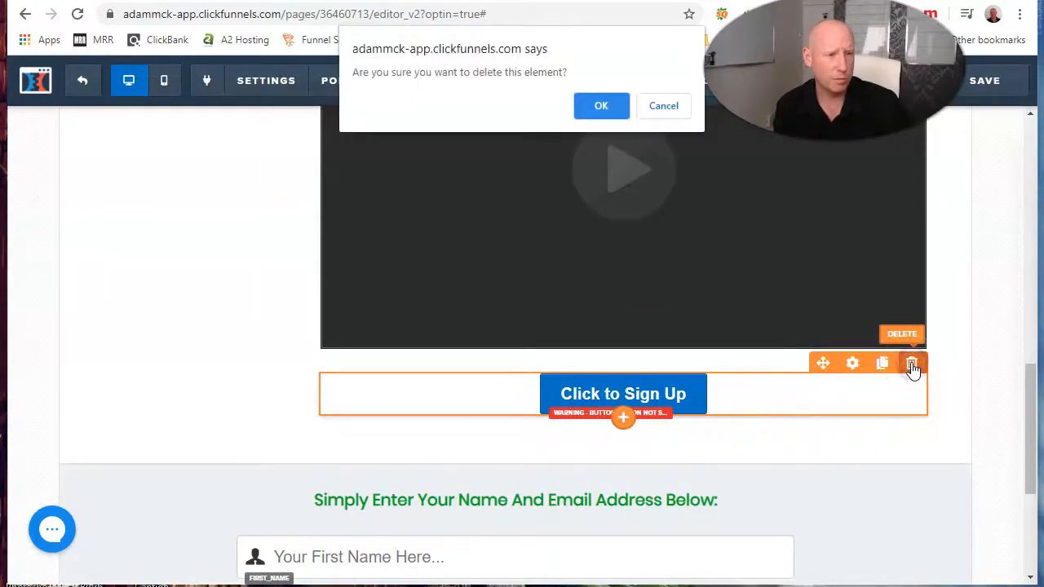
click(605, 114)
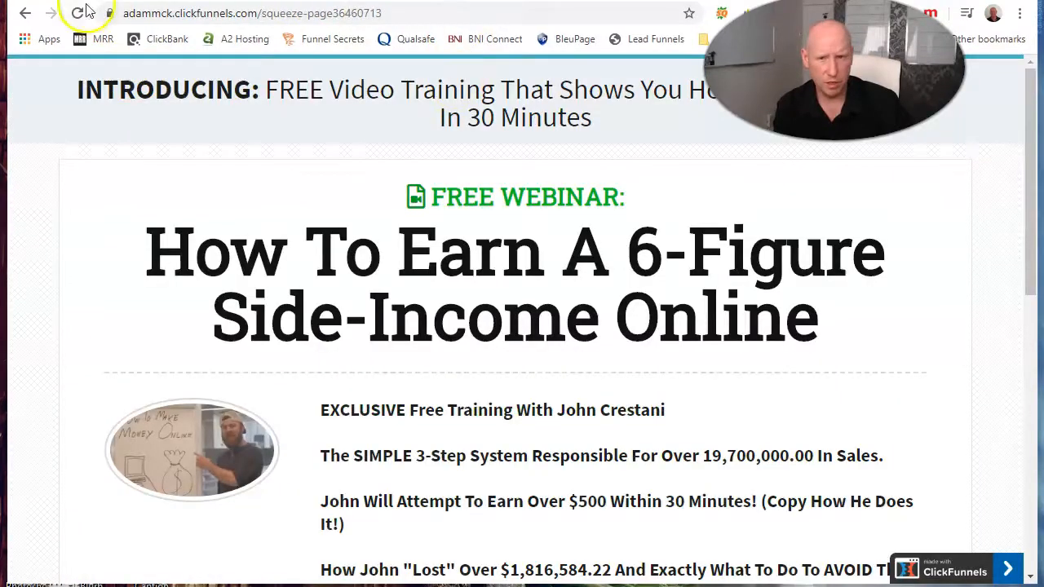
Step: Reload the live opt-in page and test the embedded YouTube video by playing and pausing it
click(80, 14)
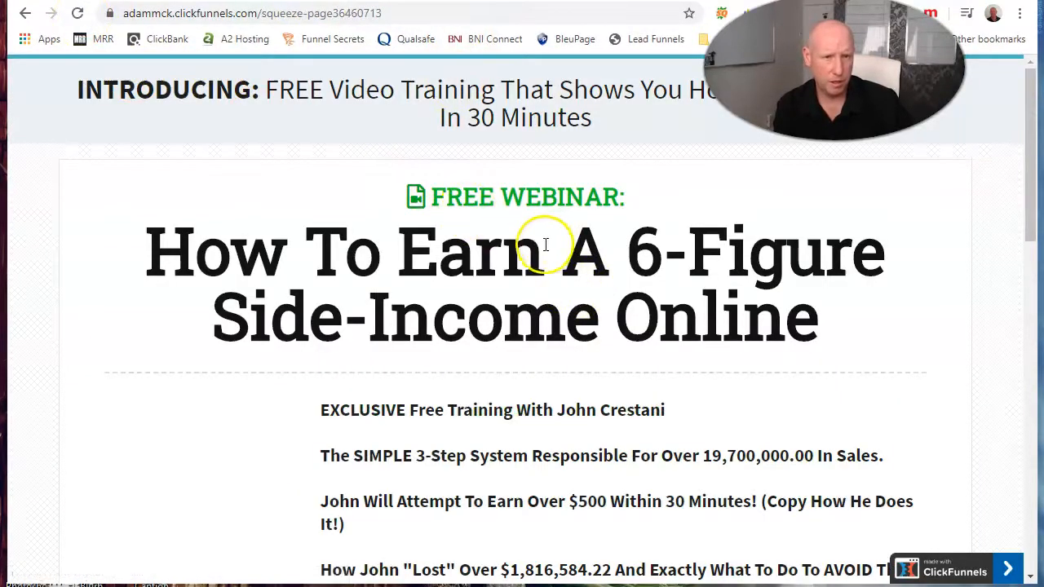
scroll(540, 235, down, 7)
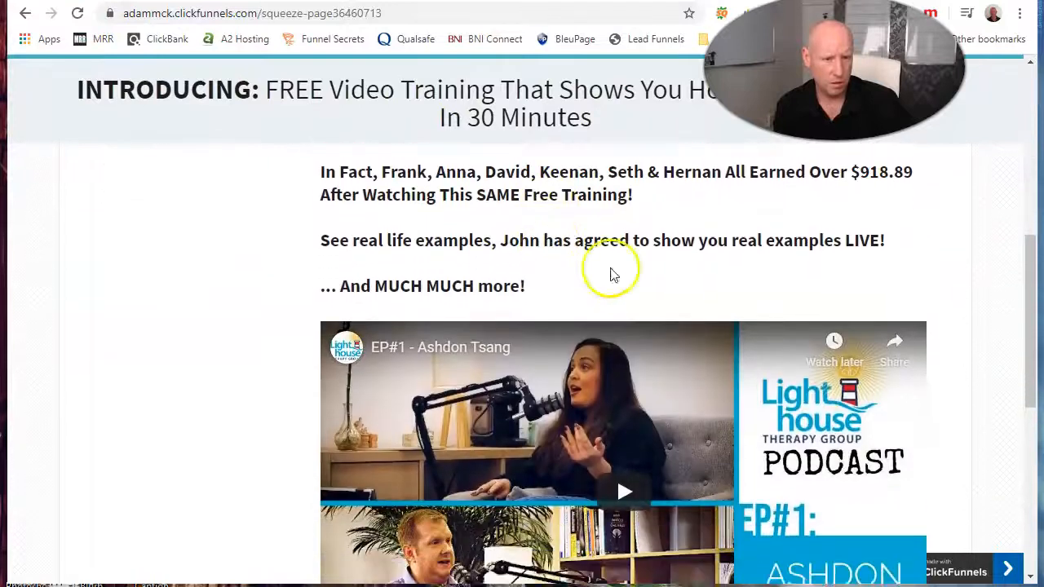
scroll(840, 416, down, 1)
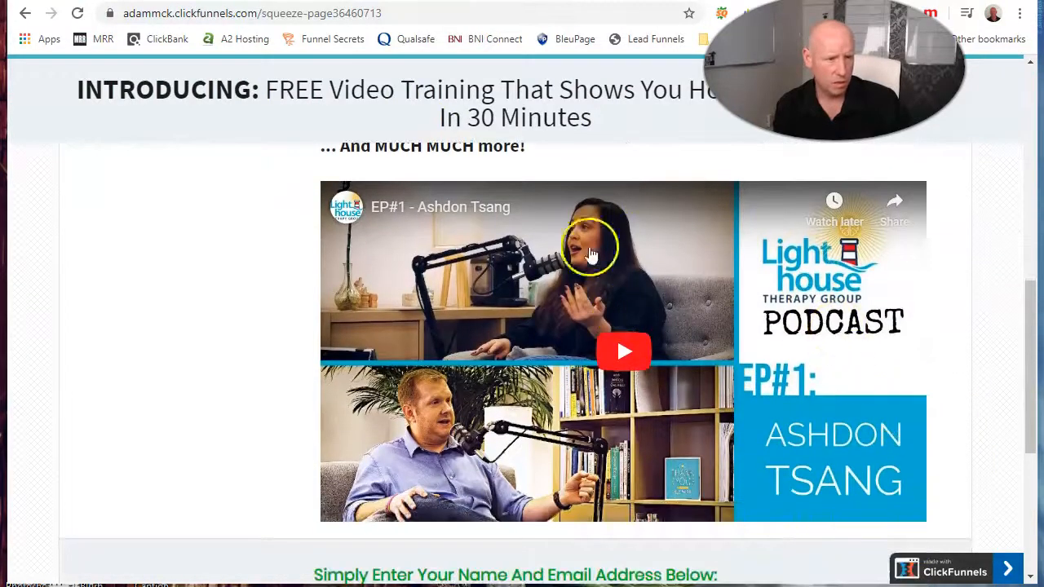
click(623, 353)
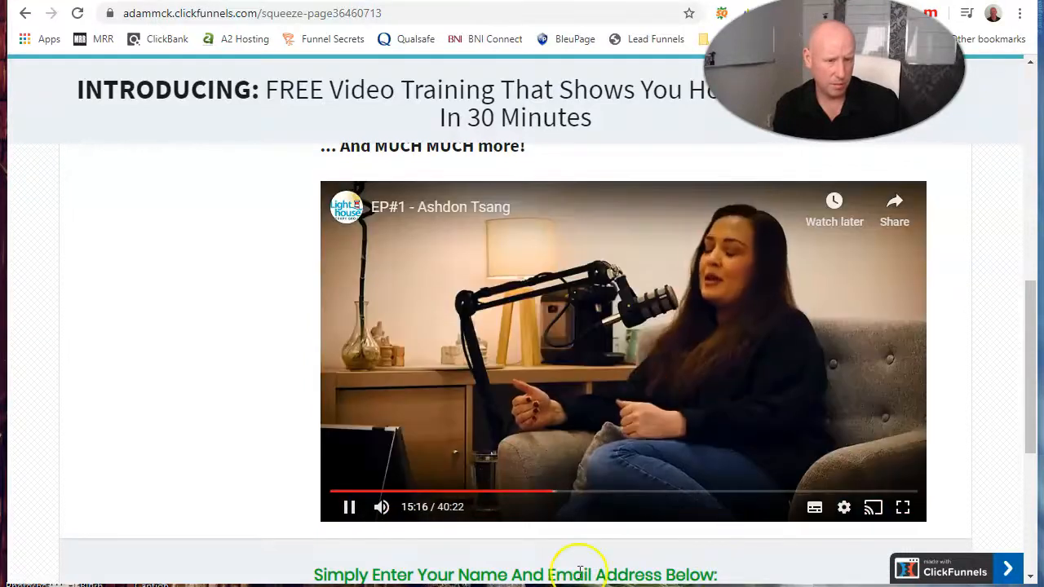
click(349, 507)
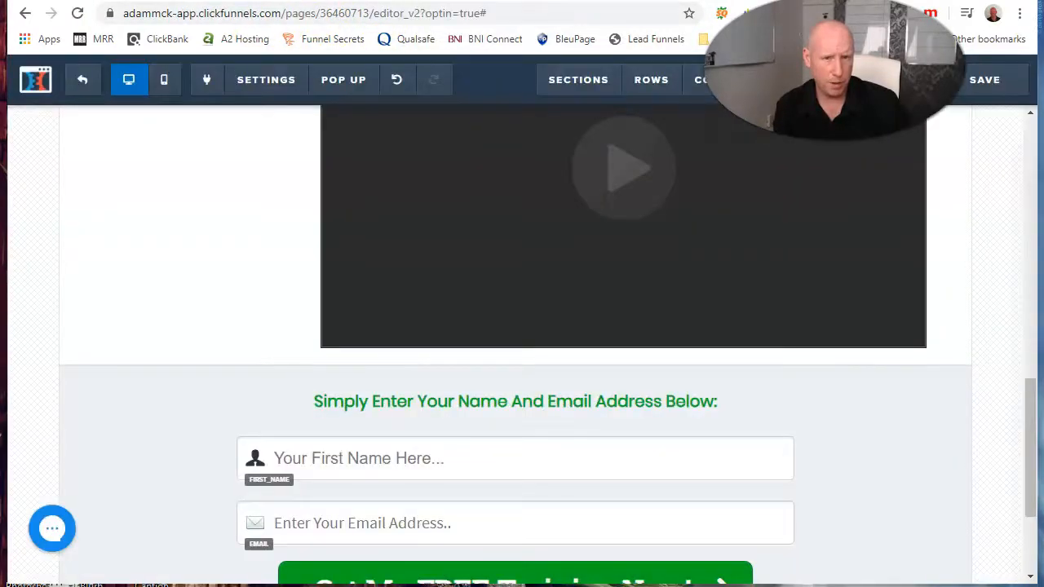
Step: Show the page's pop-up in the editor and review its trigger-on-exit options in the pop-up settings
scroll(517, 378, up, 4)
mouse_move(287, 72)
mouse_move(327, 88)
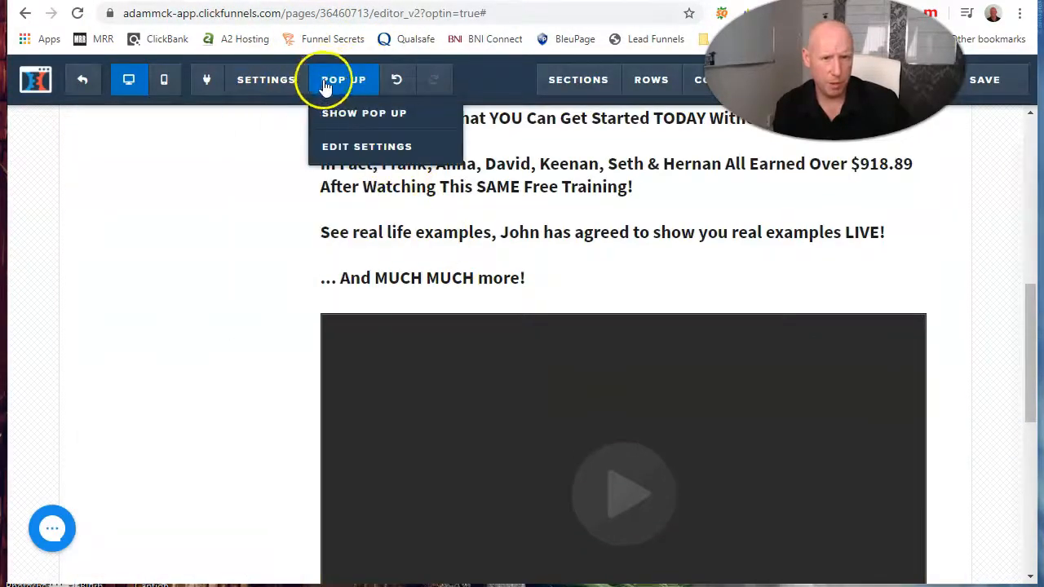
click(356, 118)
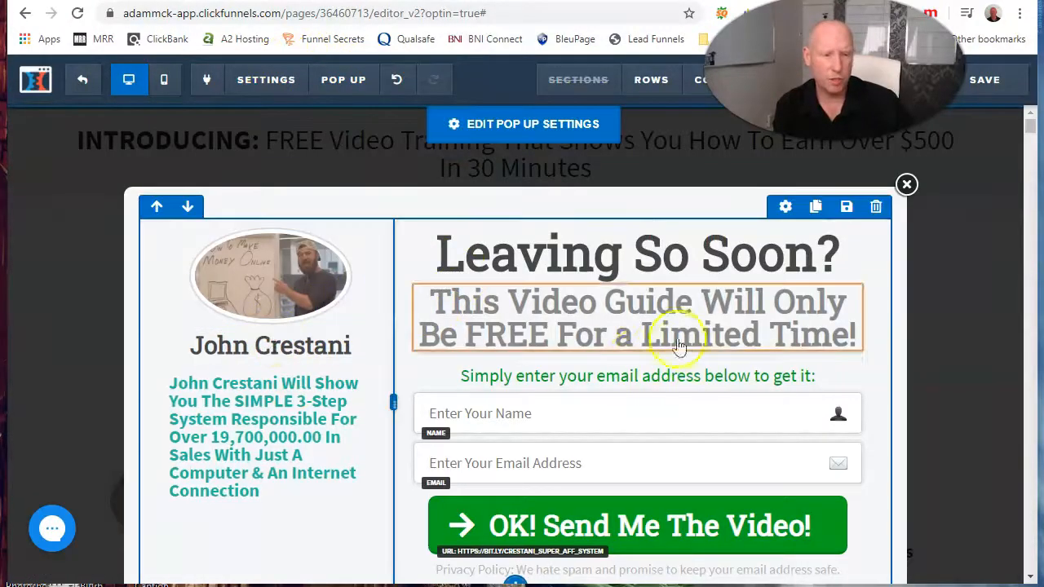
click(575, 122)
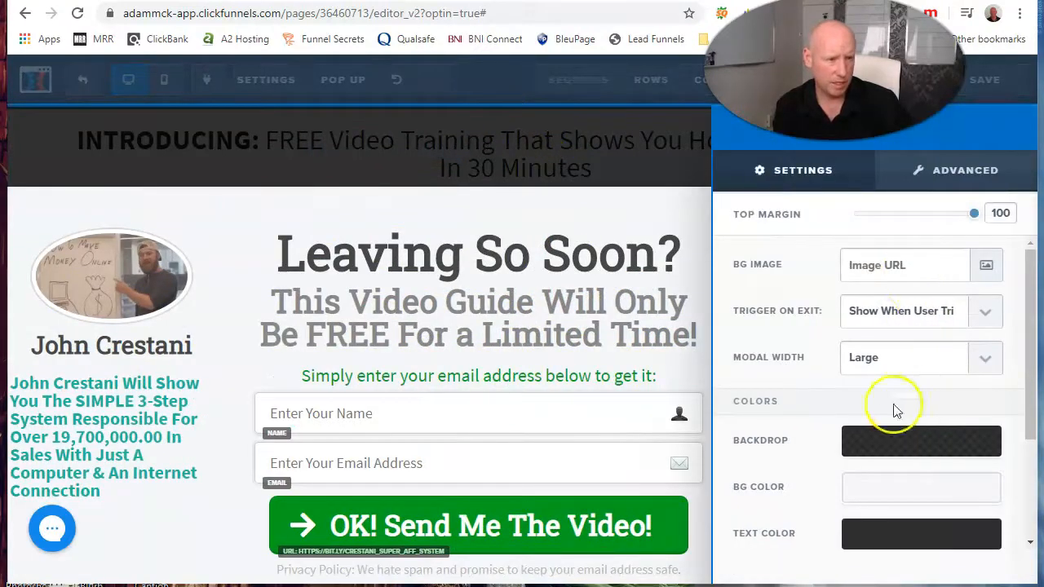
click(993, 312)
click(968, 352)
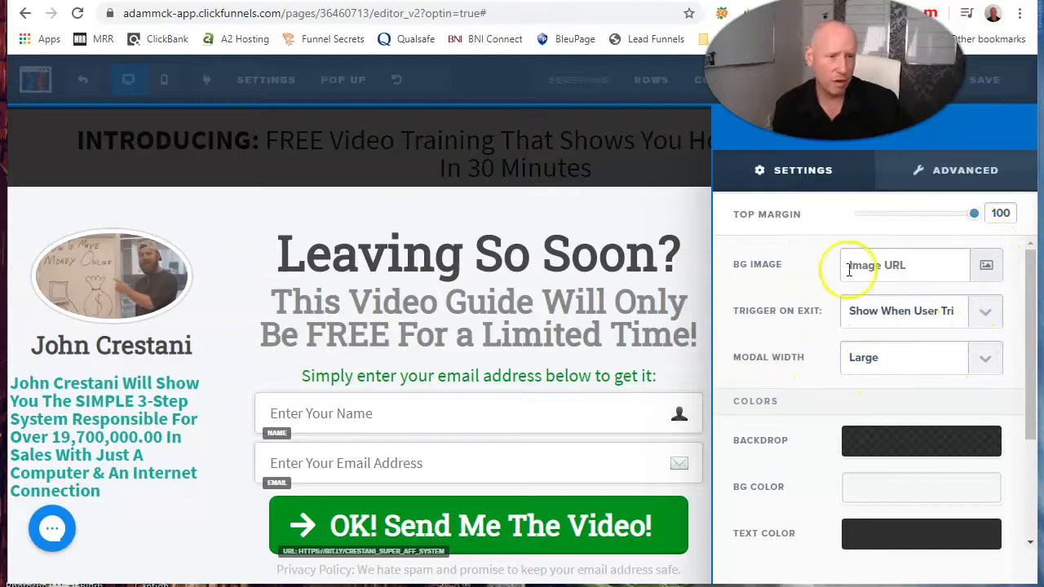
click(597, 297)
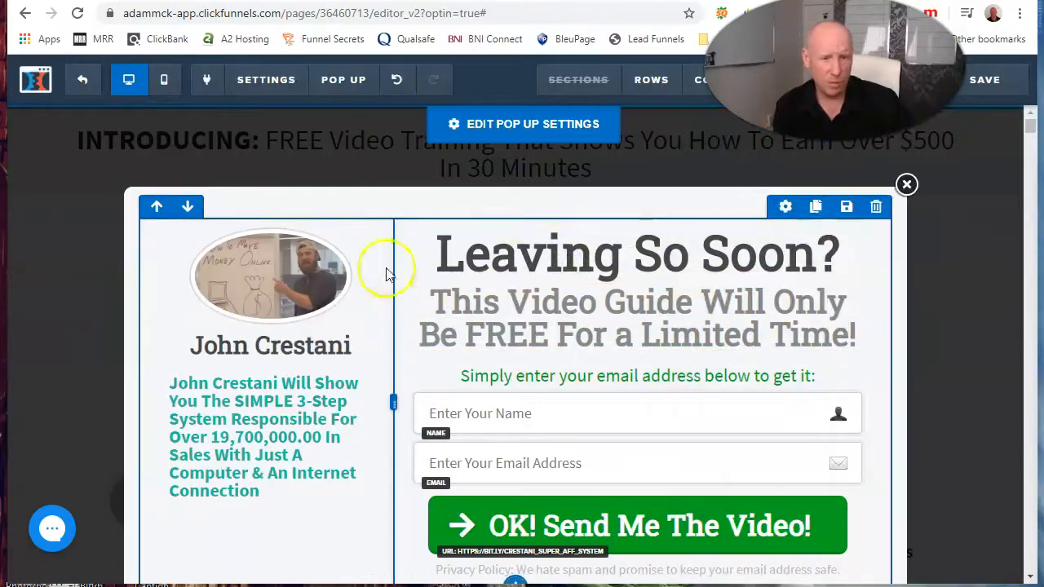
Step: Open the image library for the pop-up's round photo, look at the upload option, and re-apply the selected whiteboard image
click(263, 281)
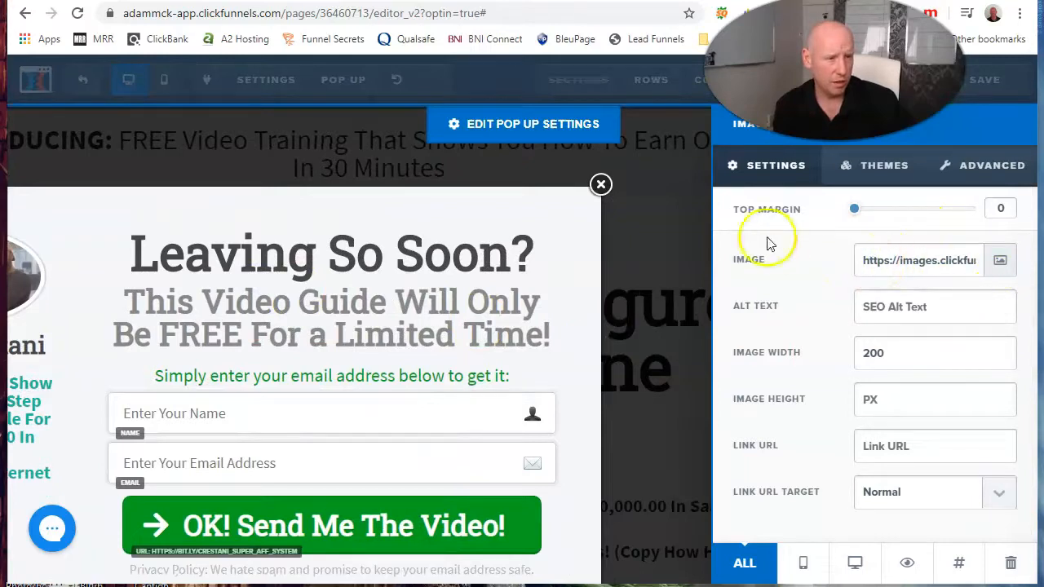
click(1003, 262)
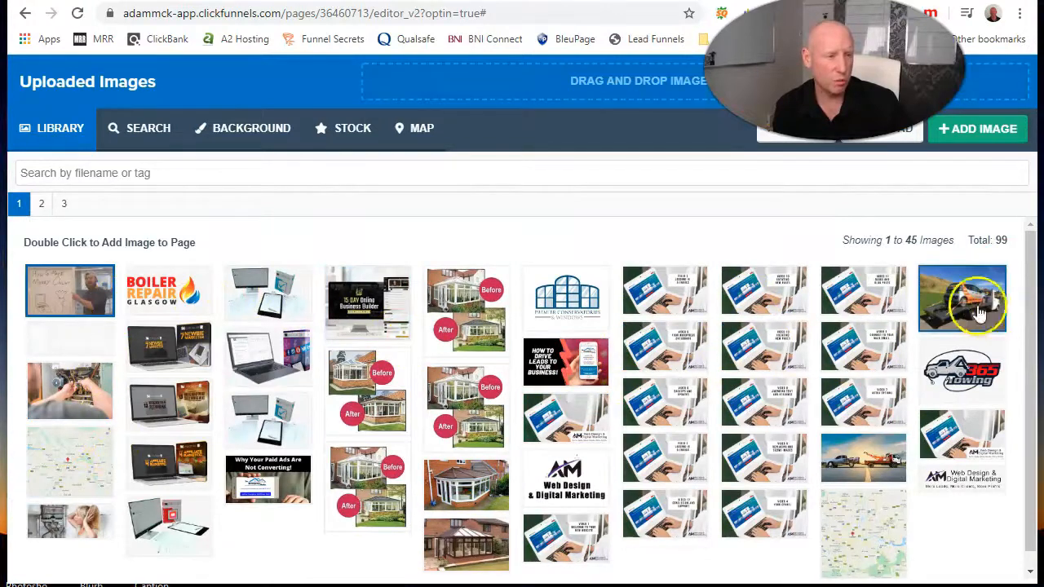
click(889, 130)
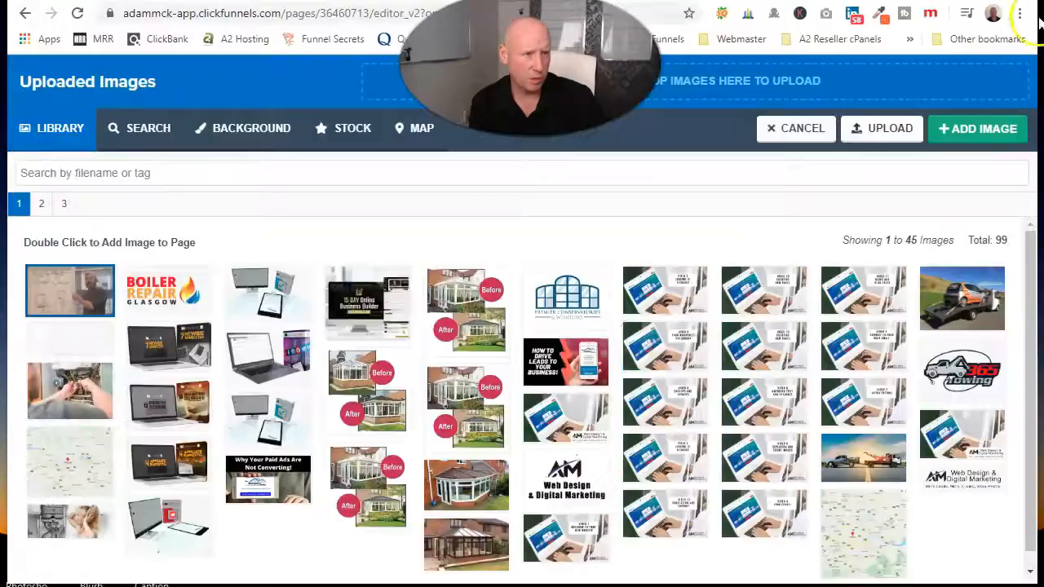
click(1003, 126)
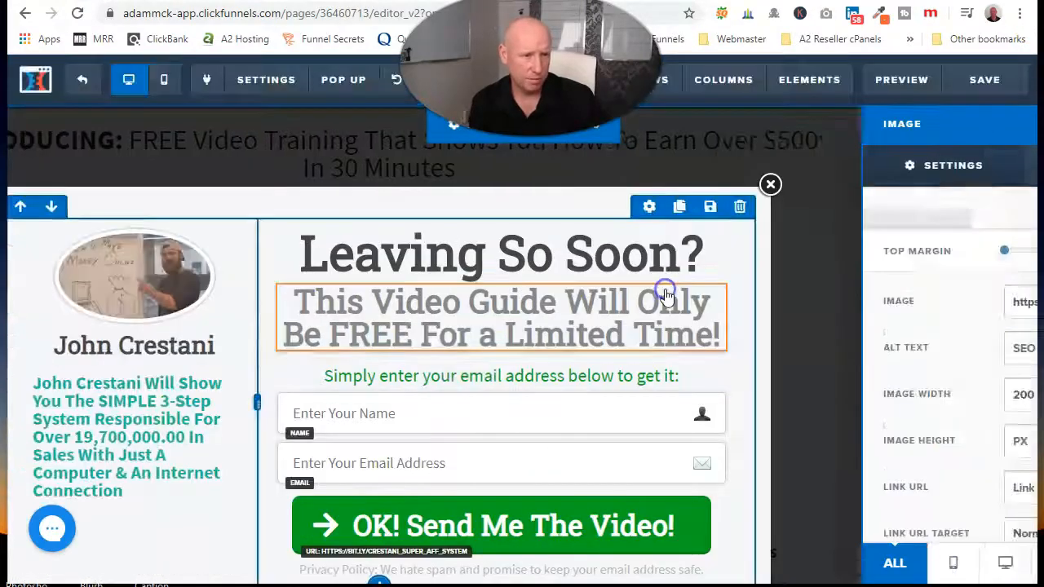
Step: Check the rest of the pop-up, save the page, and return to the funnel step's overview
scroll(540, 425, down, 6)
scroll(535, 404, up, 10)
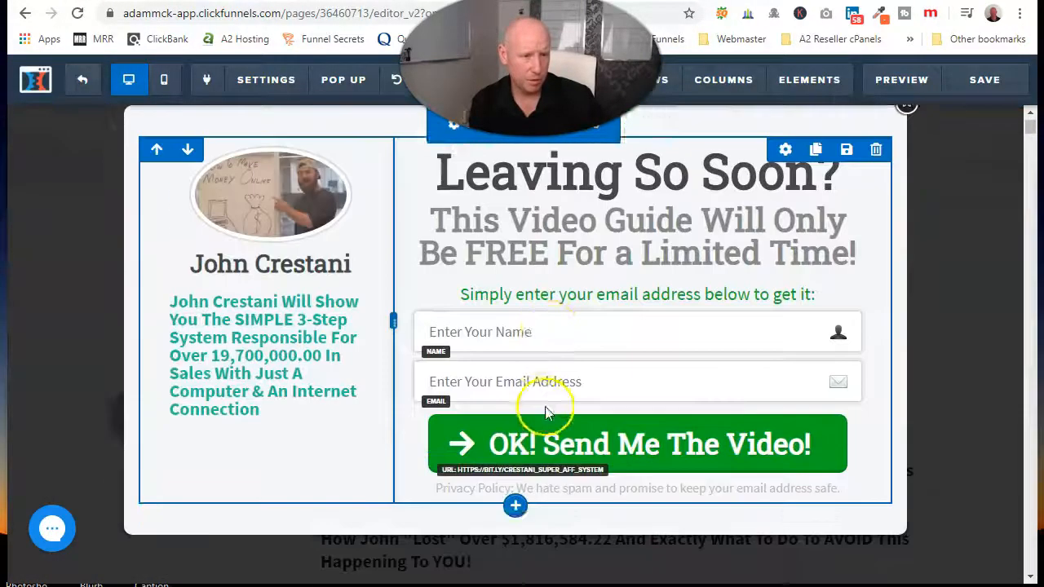
click(983, 81)
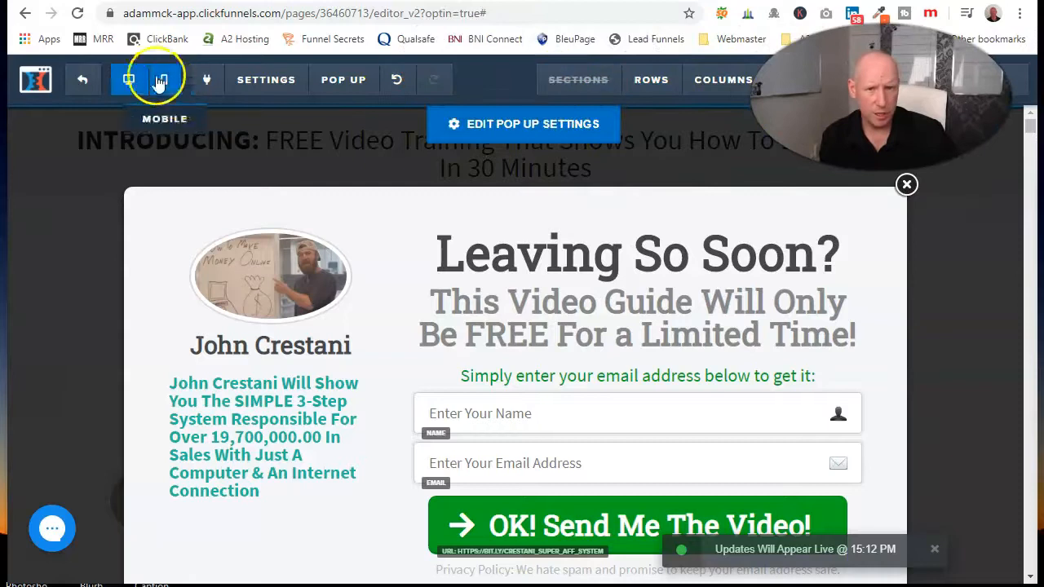
click(88, 78)
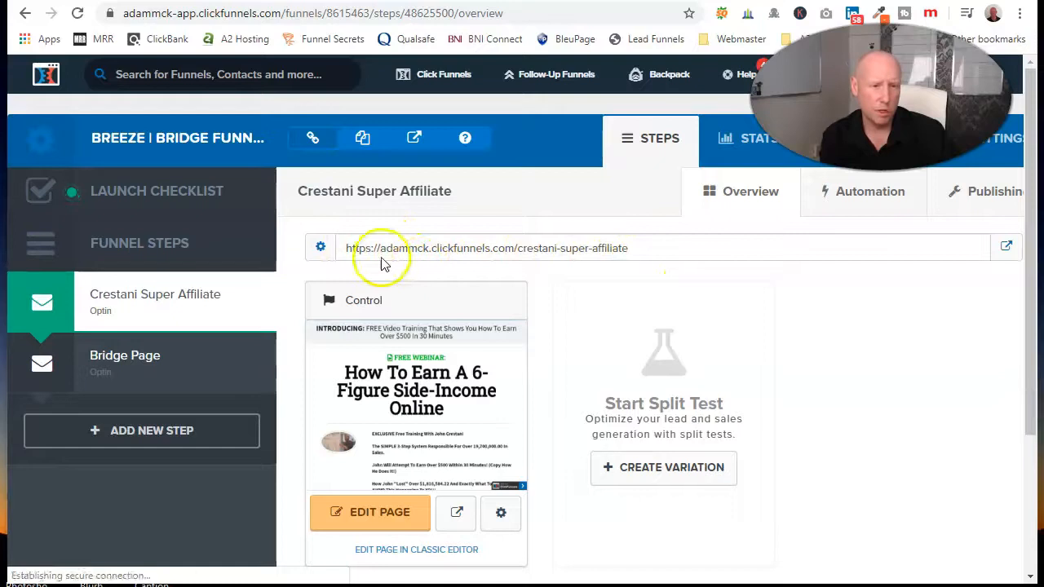
Step: Copy the page URL of the Crestani Super Affiliate funnel step
click(471, 248)
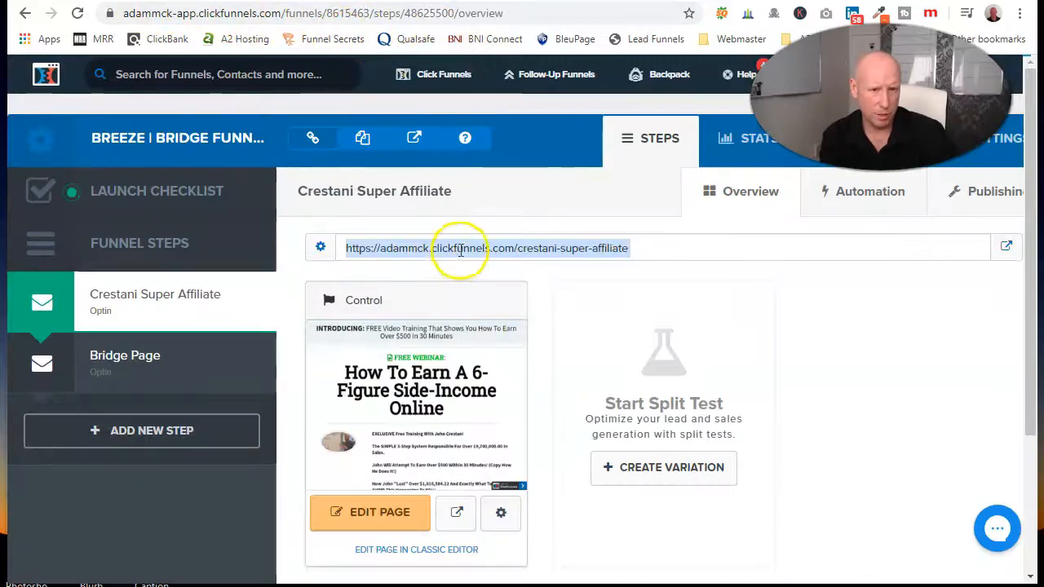
right_click(462, 249)
click(498, 266)
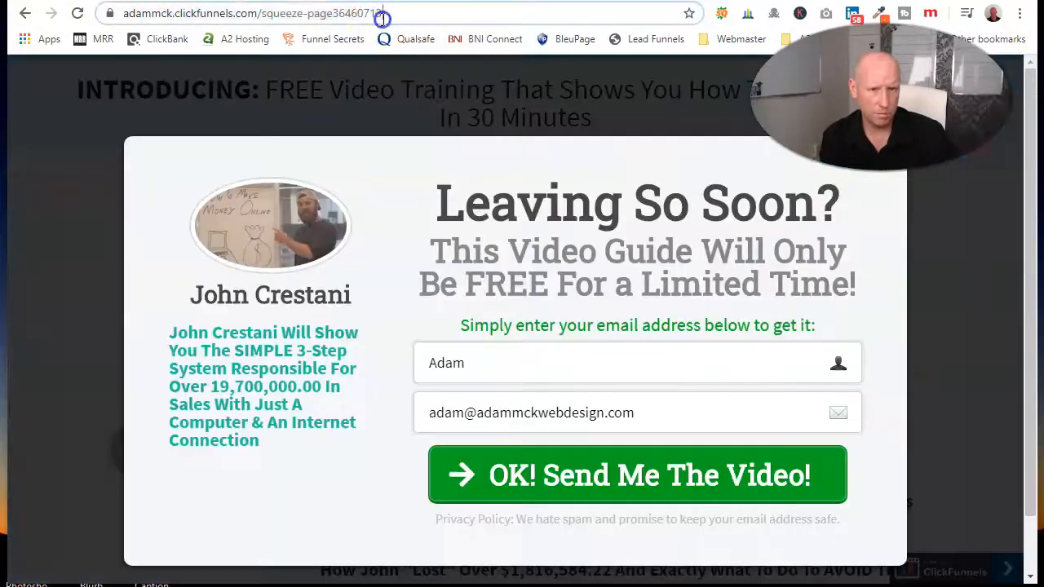
Step: Replace the address of the open live page with the copied funnel step URL and load it
double_click(381, 14)
double_click(382, 16)
triple_click(306, 14)
right_click(307, 14)
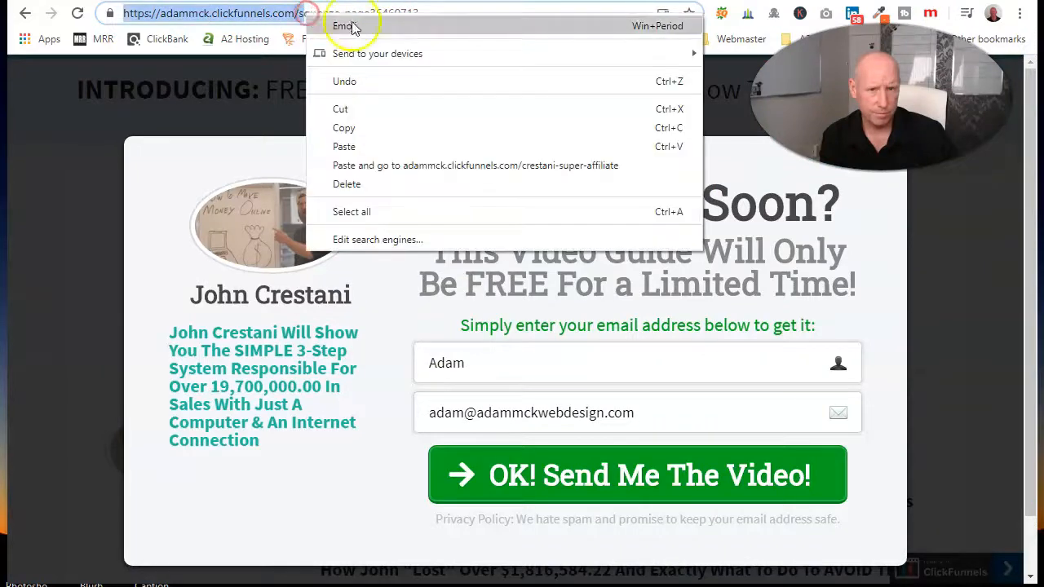
click(387, 14)
drag(424, 16, 166, 16)
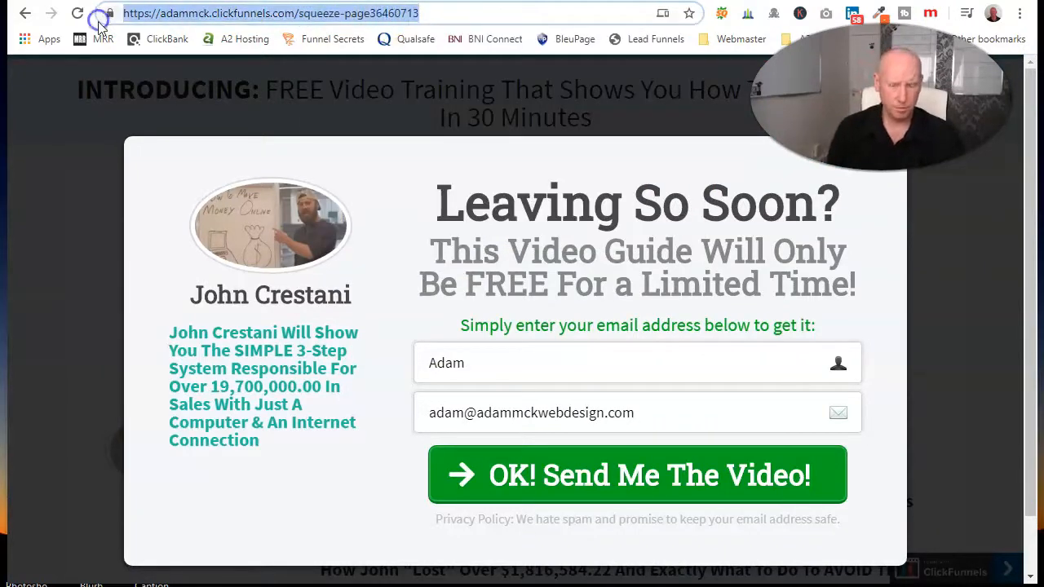
key(BackSpace)
right_click(174, 15)
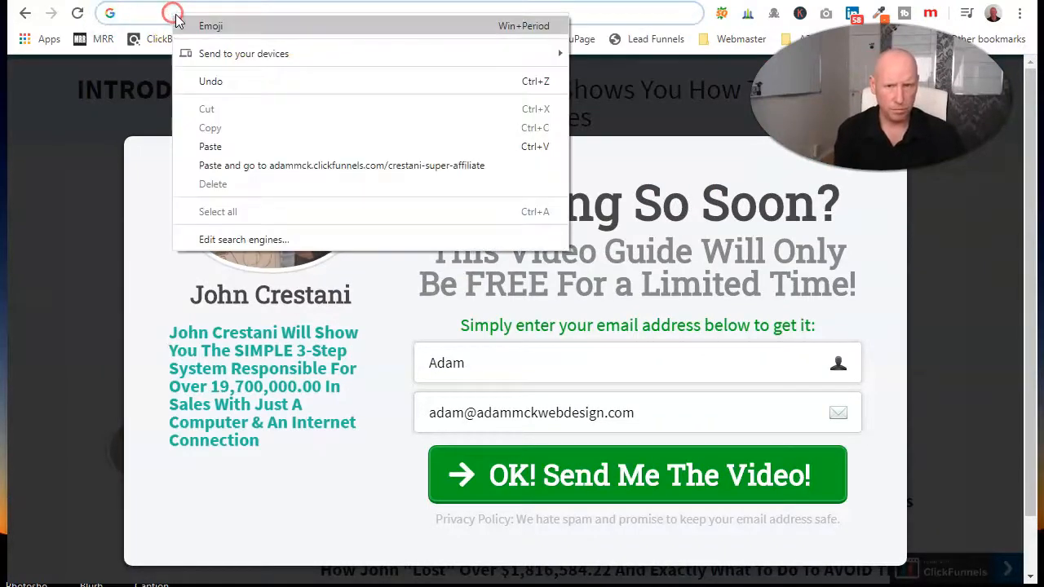
click(211, 147)
key(Return)
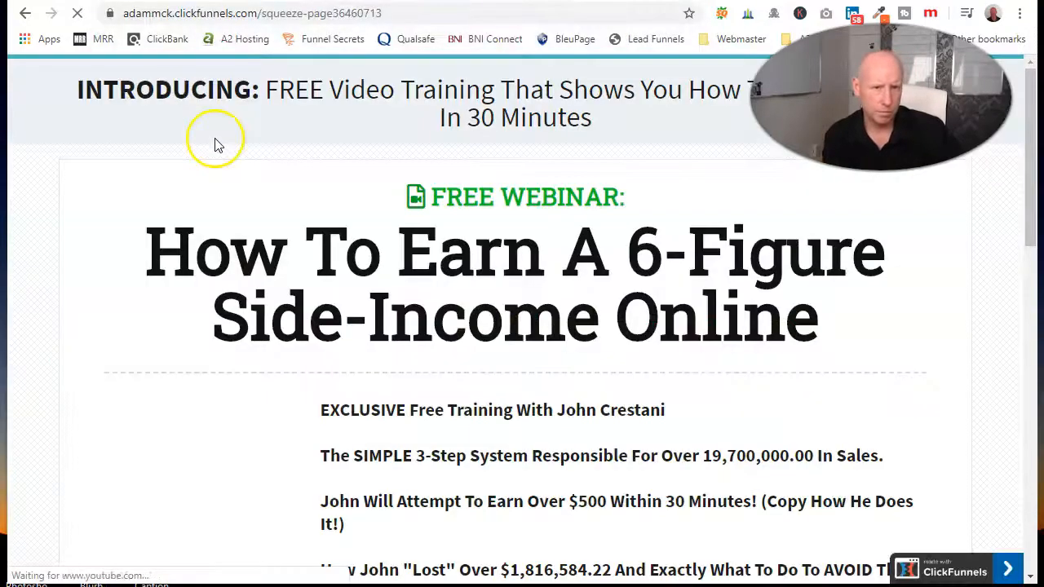
Step: Look over the loaded opt-in page down to its form, dismiss the Microsoft account notification, and go back to the funnel overview
scroll(573, 424, down, 15)
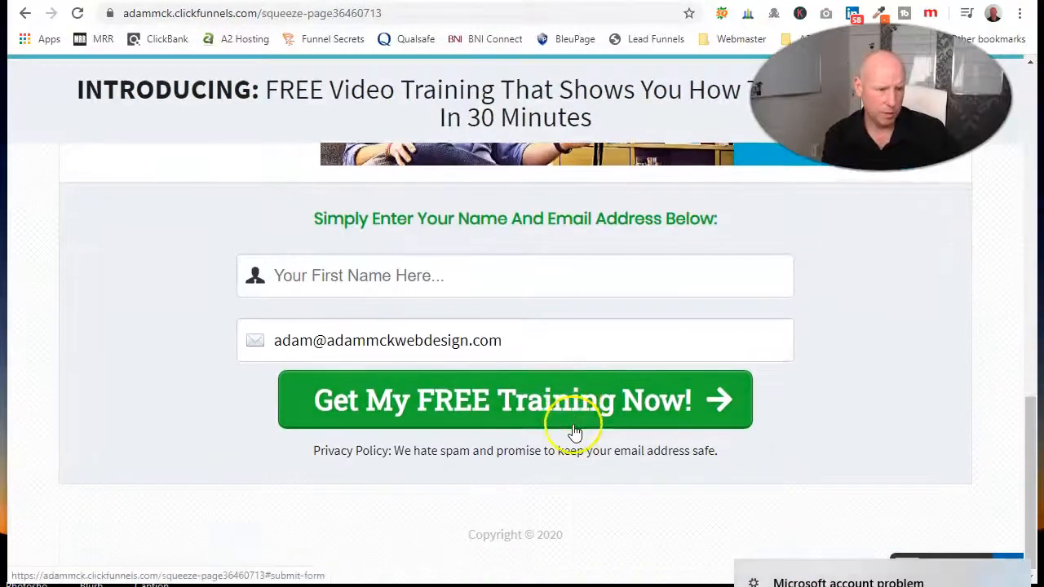
scroll(573, 431, up, 7)
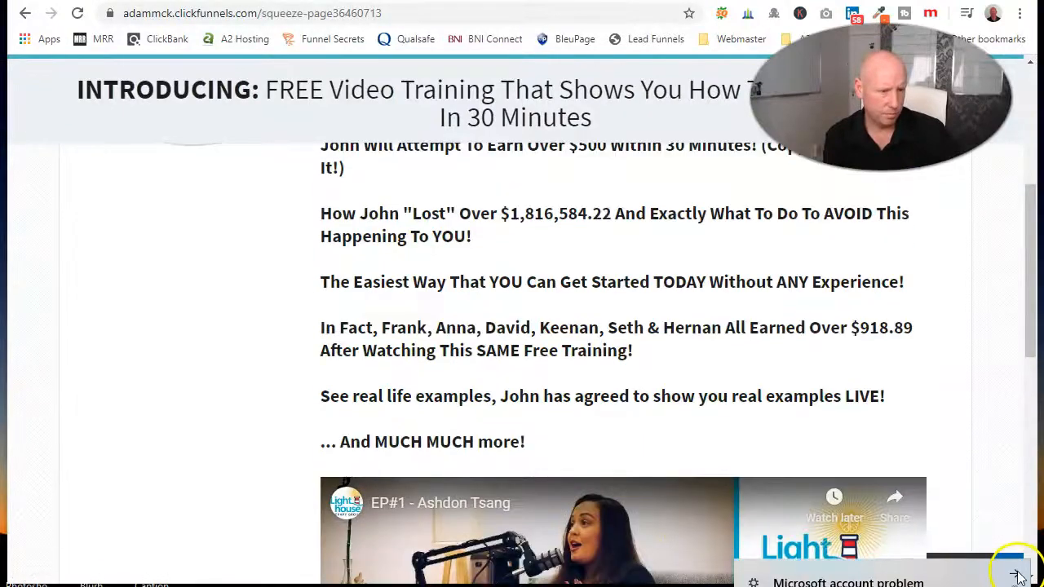
click(1017, 576)
click(334, 2)
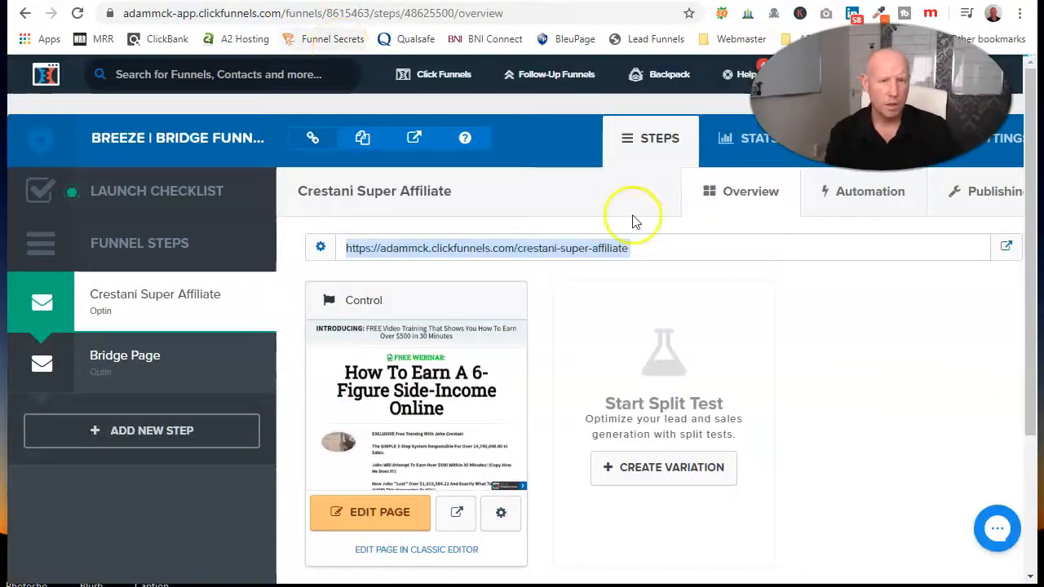
Step: Clone the Crestani Super Affiliate funnel step and add the clone to the funnel
scroll(470, 313, down, 3)
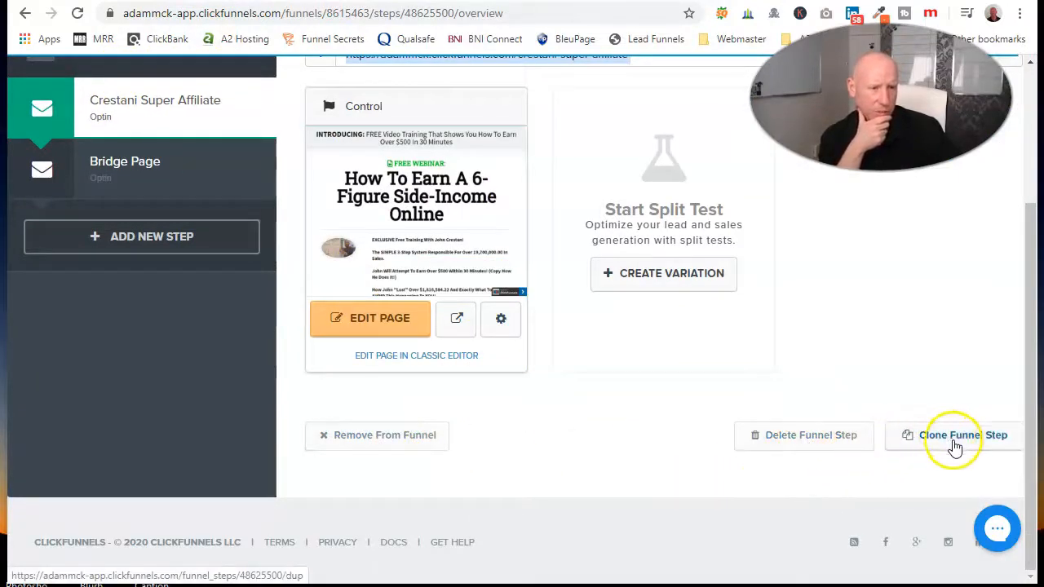
click(965, 449)
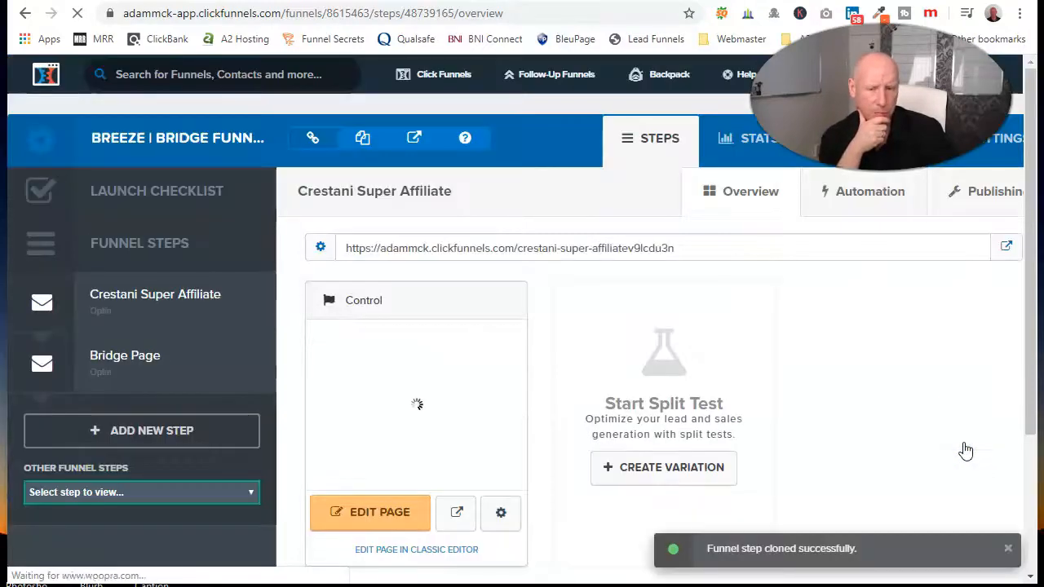
scroll(595, 408, down, 2)
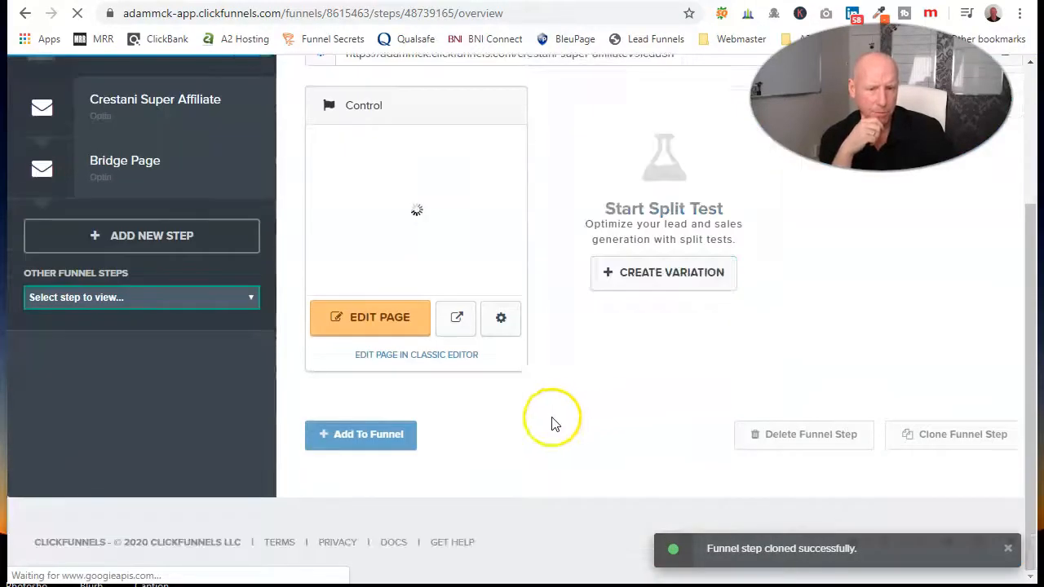
click(371, 439)
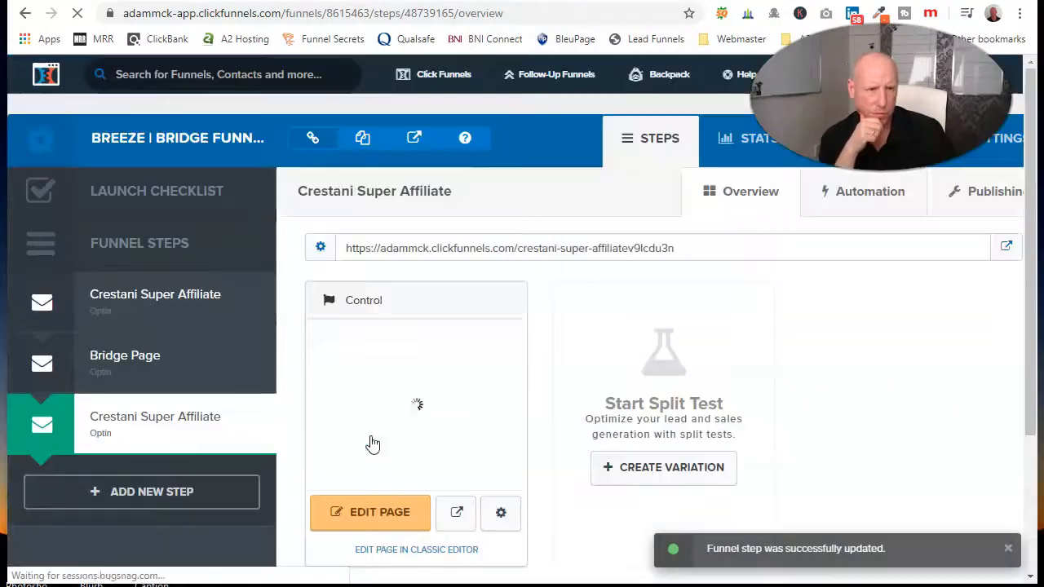
Step: Remove the cloned Crestani Super Affiliate step from the funnel
scroll(375, 408, down, 2)
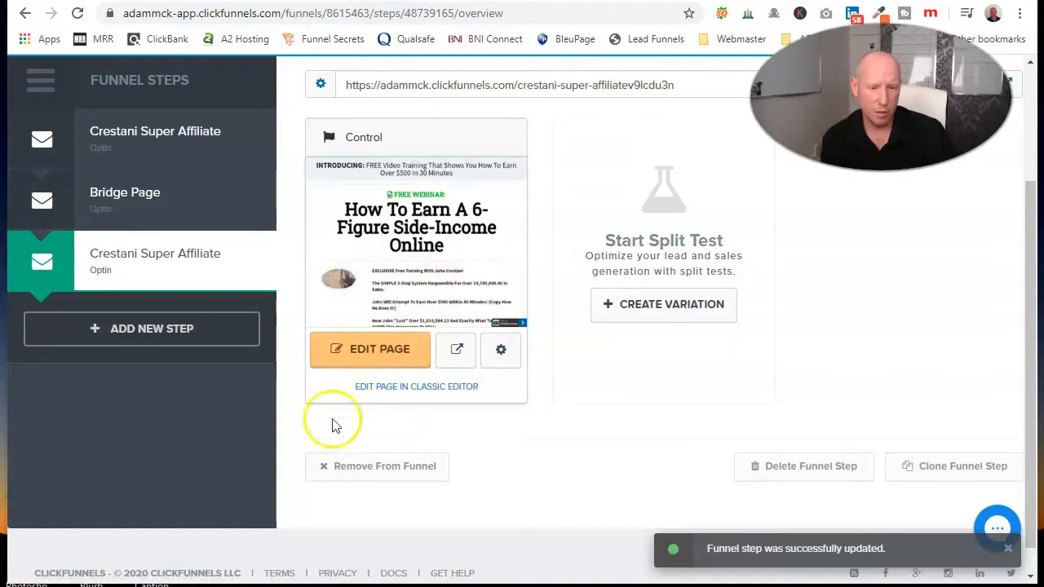
click(371, 470)
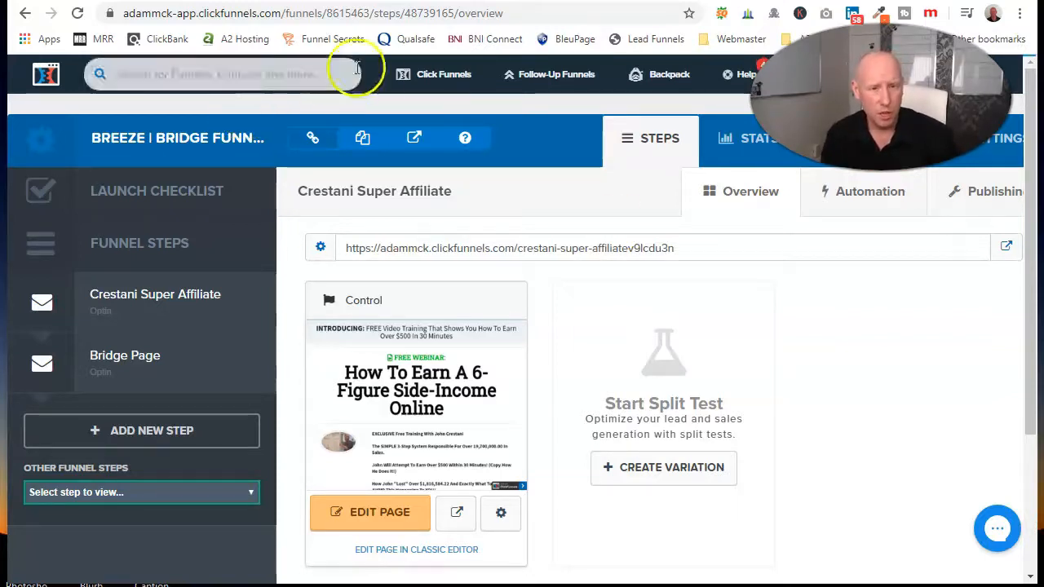
Step: Go to the account dashboard and look over its funnel sales, follow-up funnel stats, event calendar and affiliate earnings
mouse_move(431, 72)
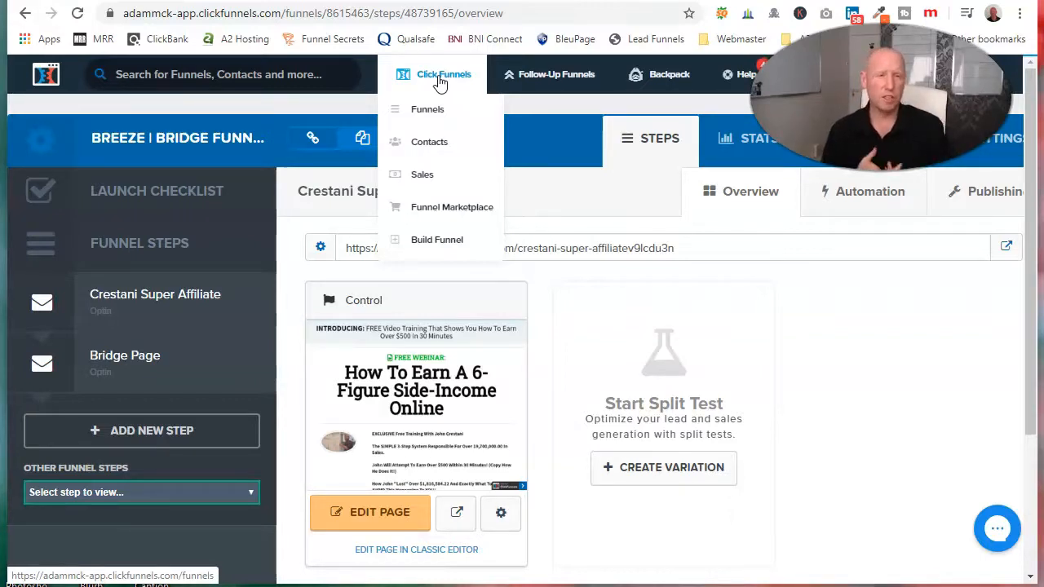
click(441, 77)
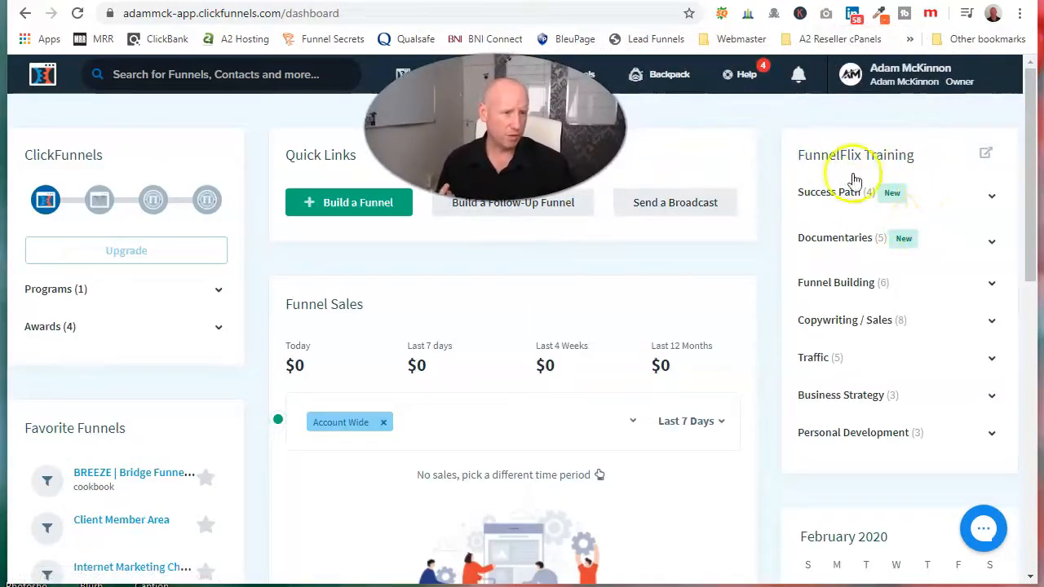
scroll(457, 351, down, 5)
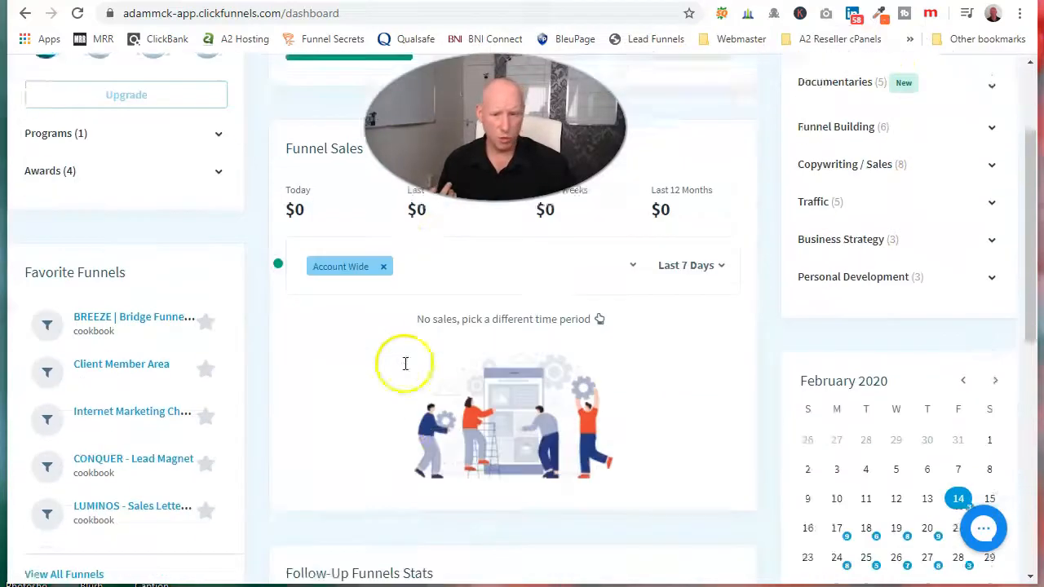
scroll(718, 506, down, 4)
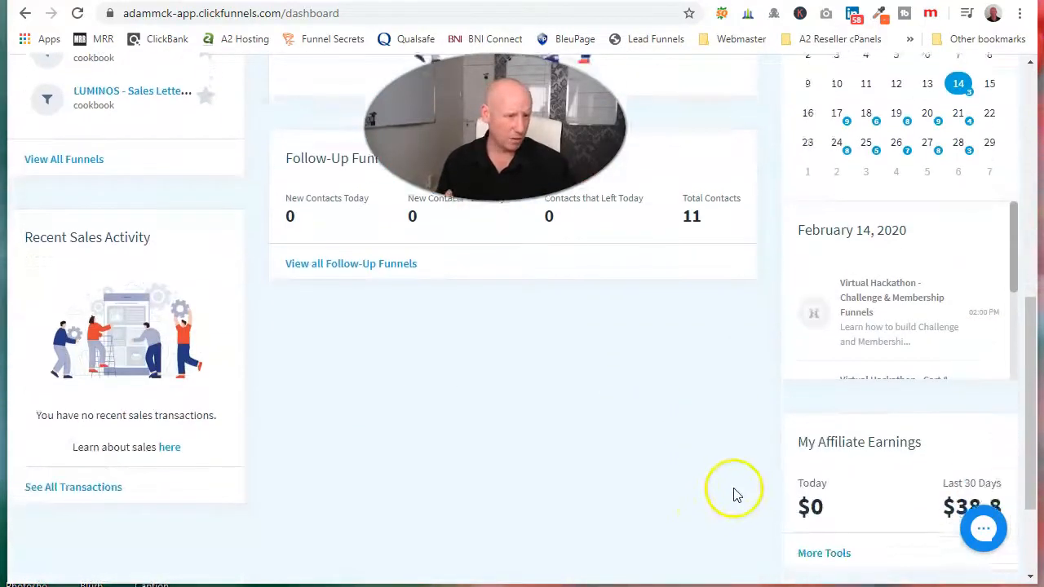
scroll(390, 453, up, 3)
scroll(390, 452, up, 6)
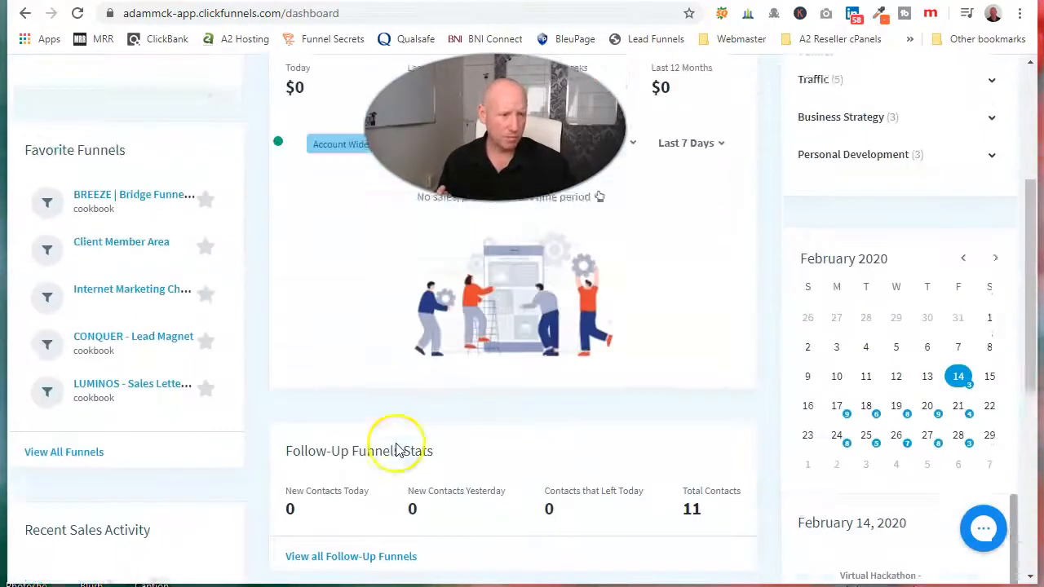
scroll(145, 226, up, 1)
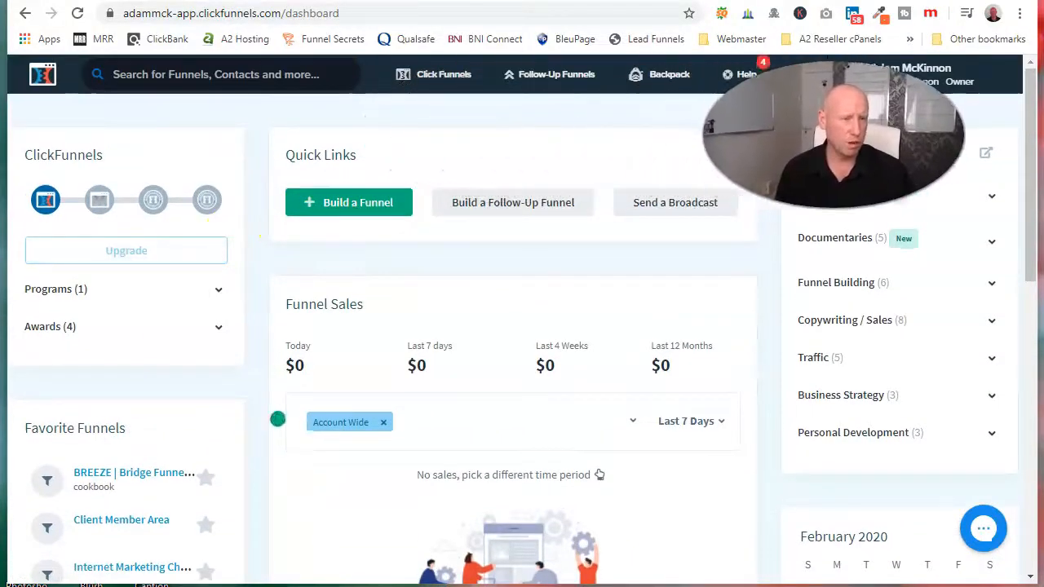
mouse_move(416, 121)
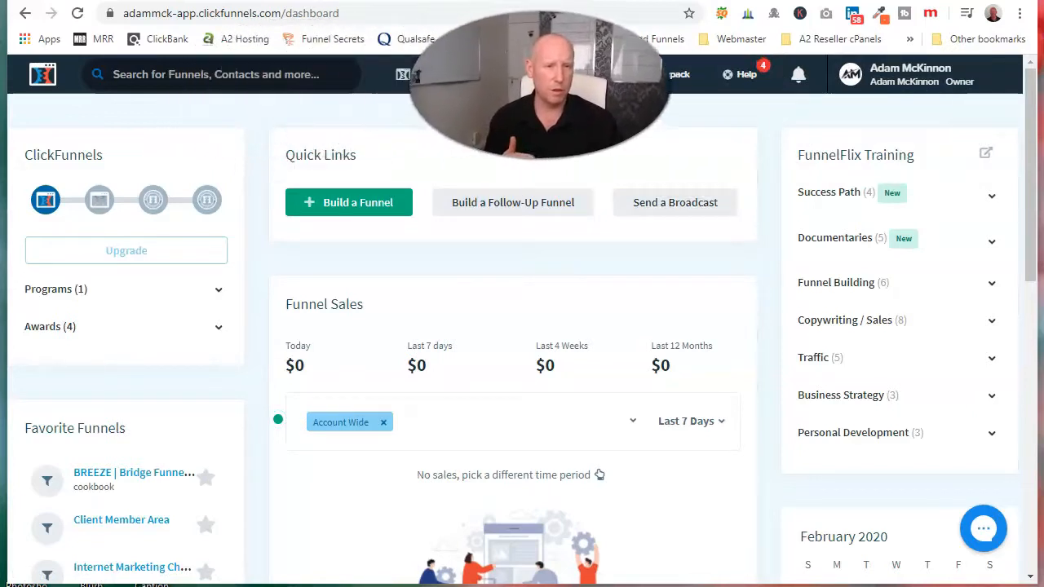
mouse_move(461, 80)
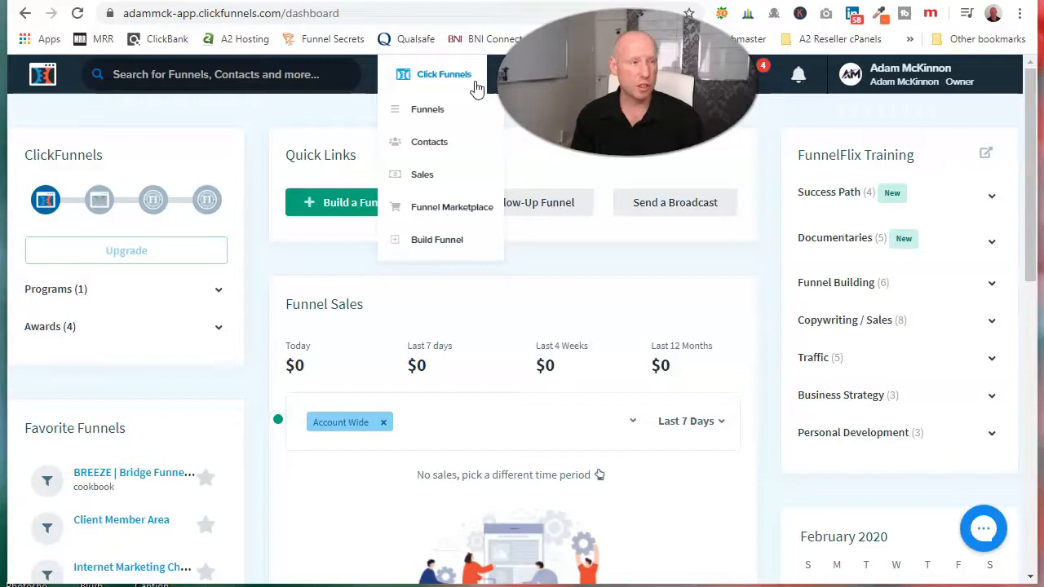
click(467, 82)
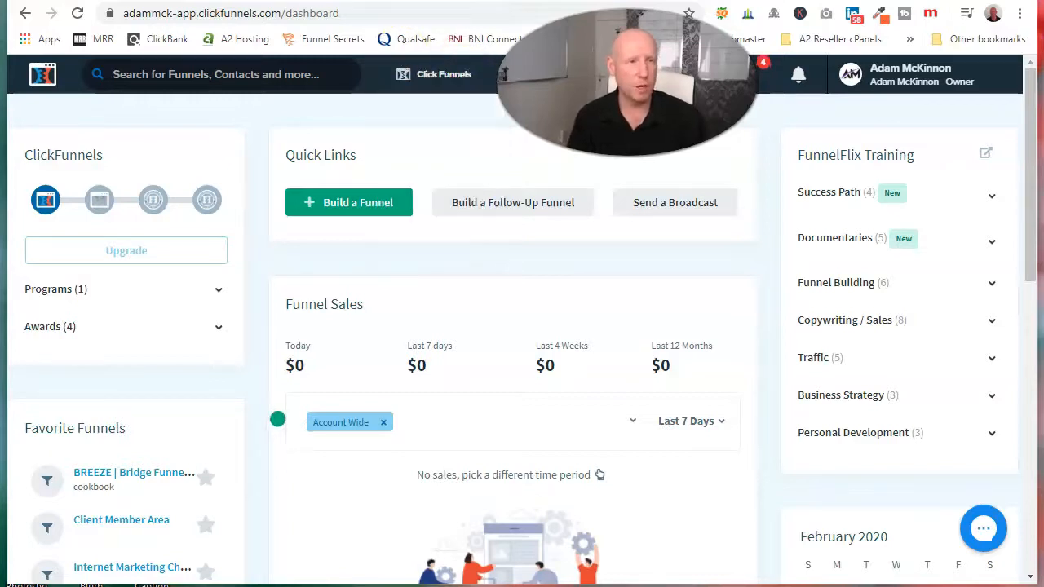